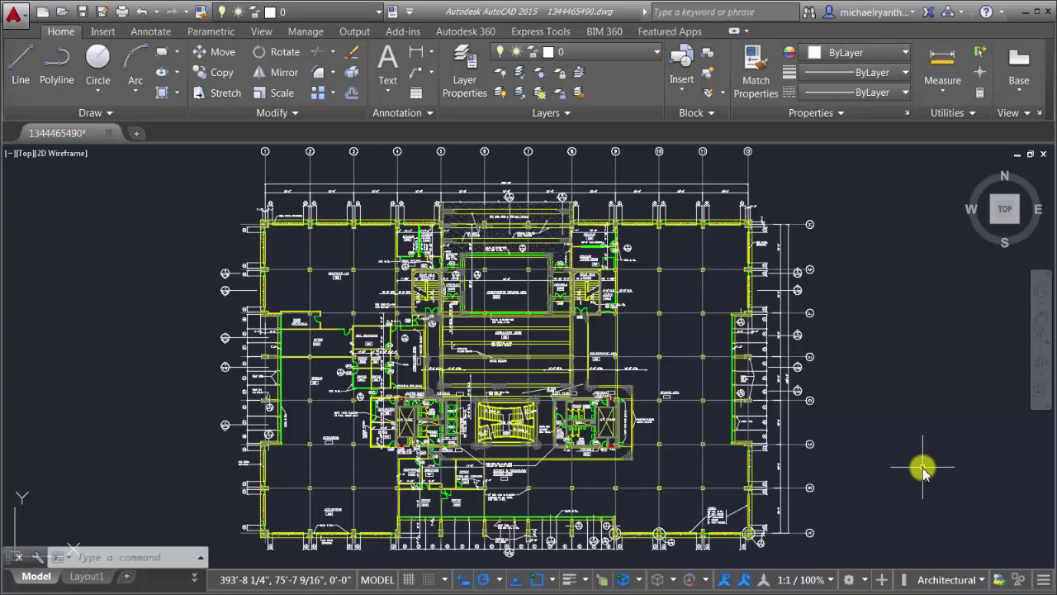
Step: Inspect the My-PLOT STYLE.stb table from the model page setup, closing everything unchanged
right_click(48, 579)
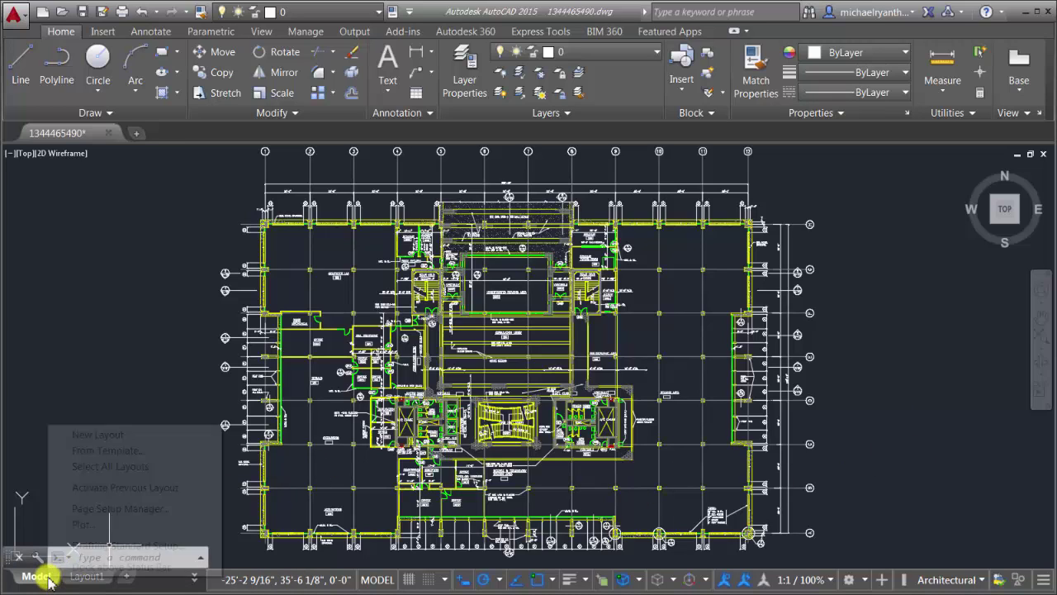
left_click(109, 508)
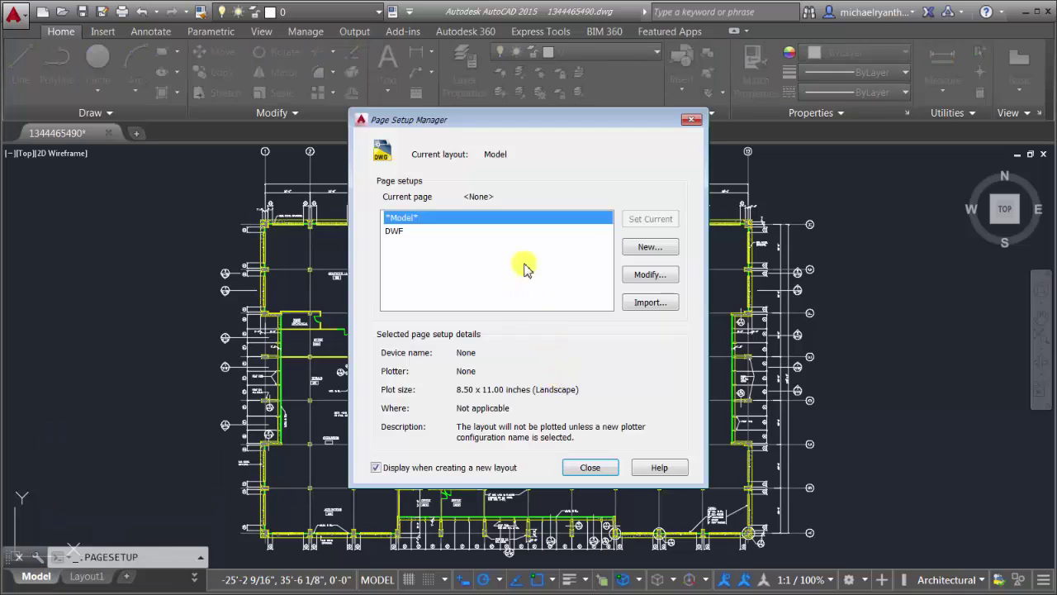
left_click(650, 274)
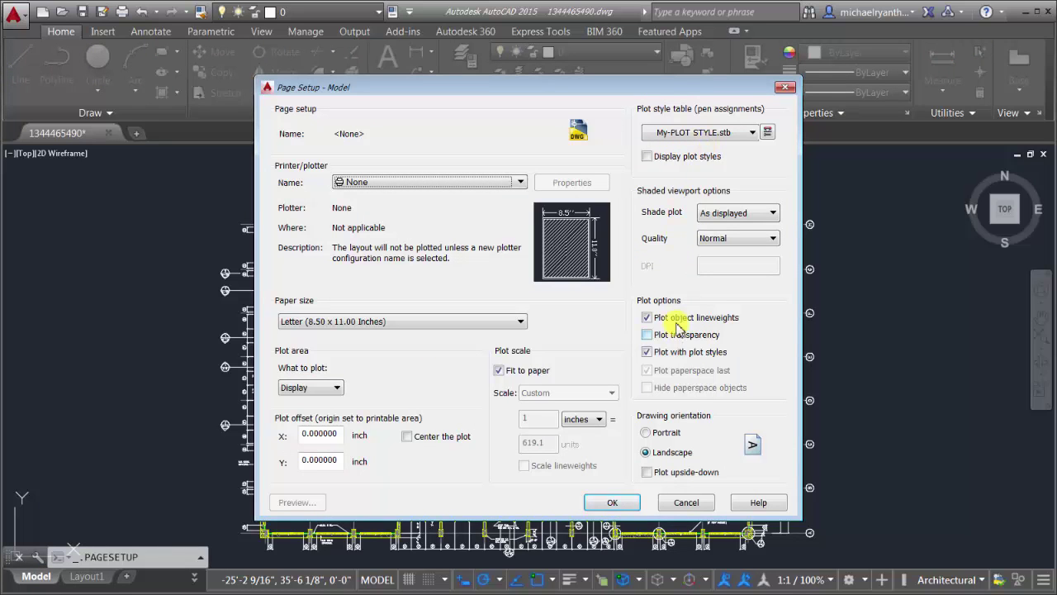
left_click(768, 132)
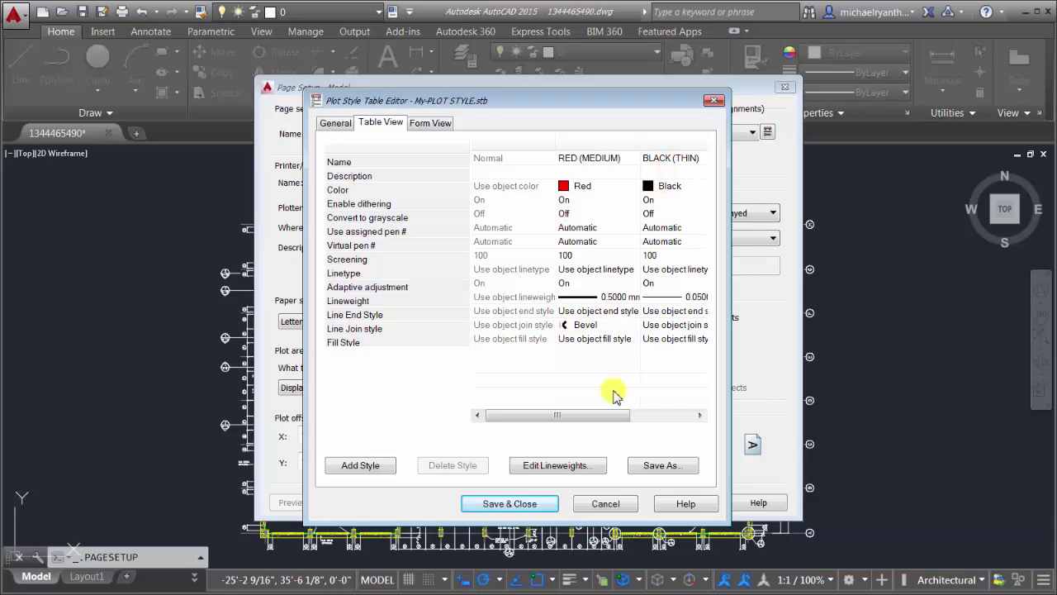
left_click_drag(602, 421, 562, 414)
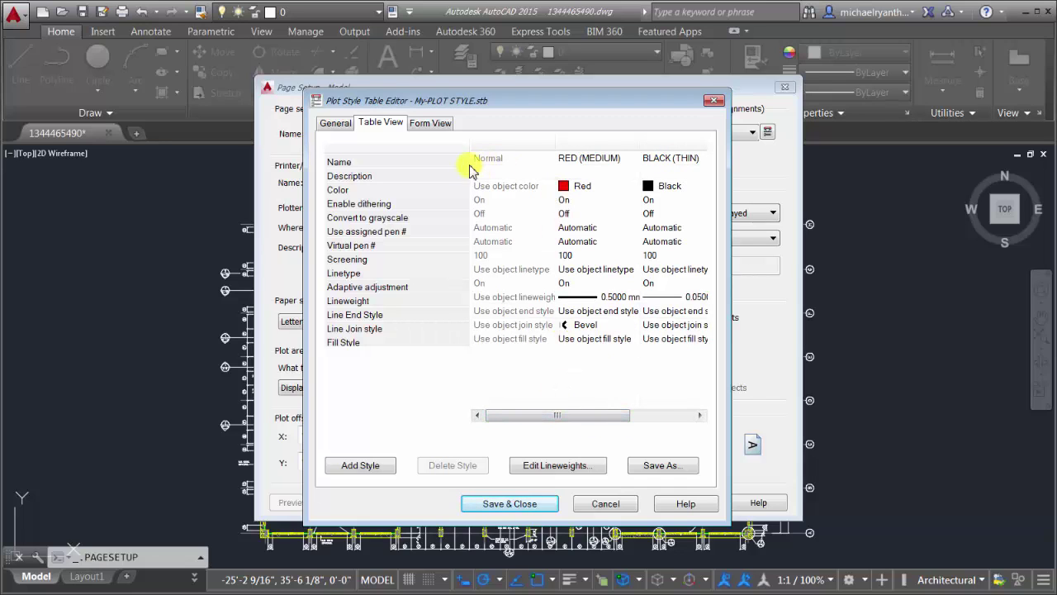
left_click(610, 503)
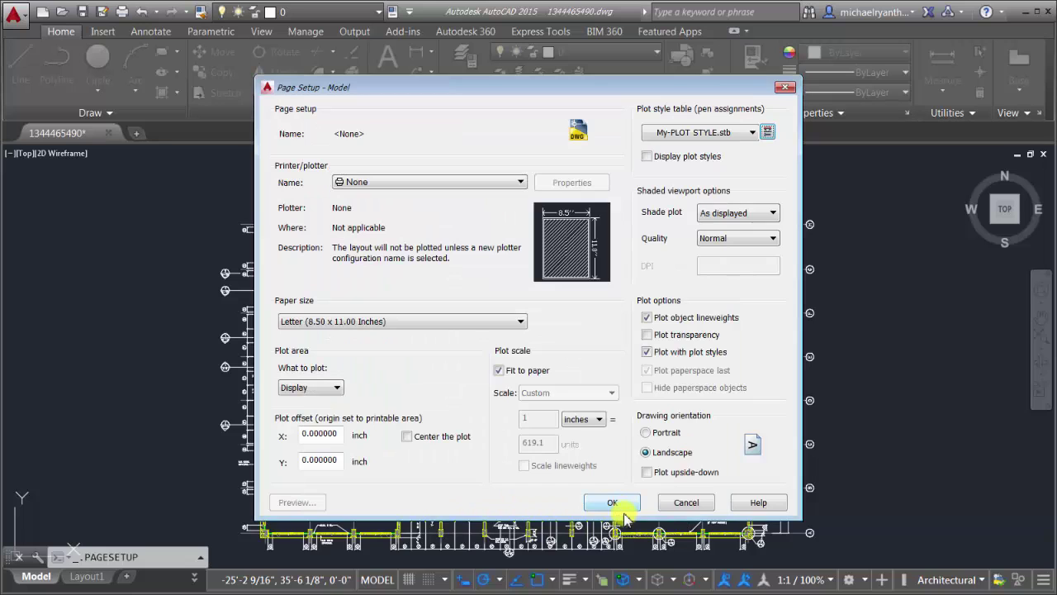
left_click(677, 506)
left_click(591, 468)
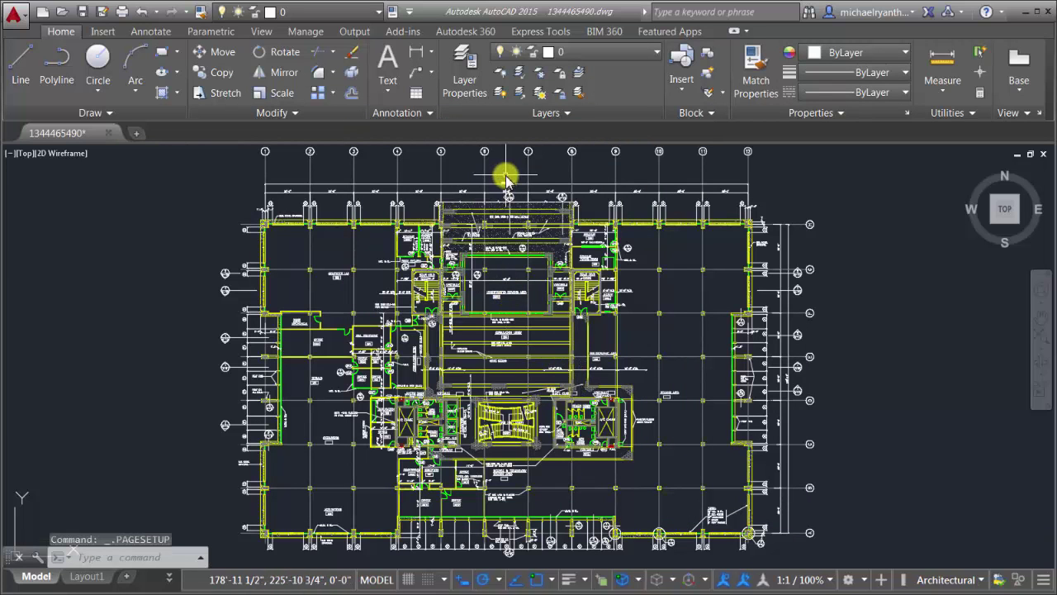
Step: In the layer list, assign the BLACK (THICK) plot style to A-WALL and A-WALL-PATT
left_click(464, 67)
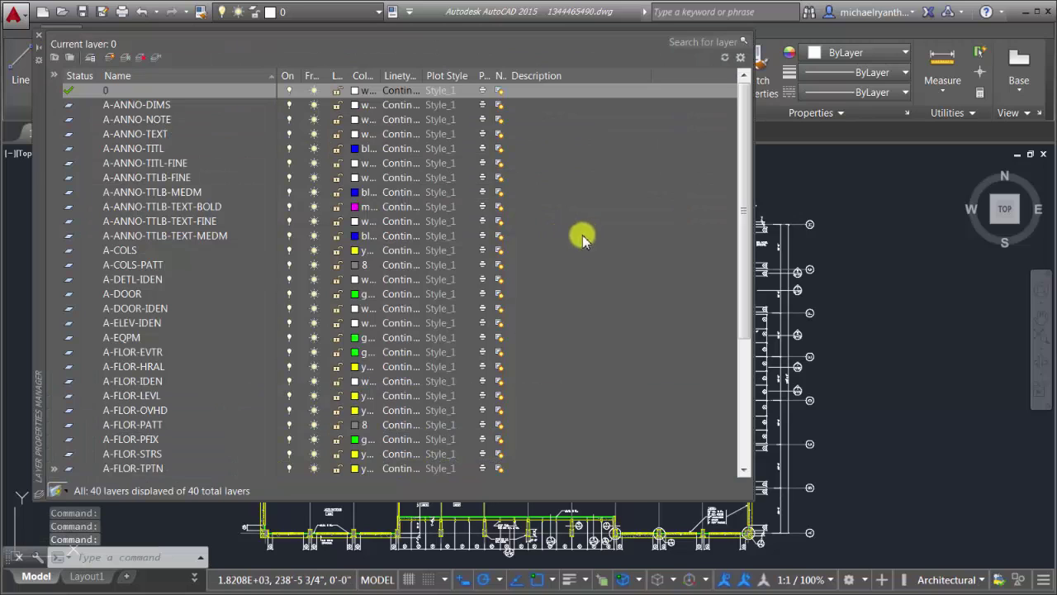
left_click(163, 339)
scroll(170, 343, "down", 4)
scroll(169, 344, "down", 1)
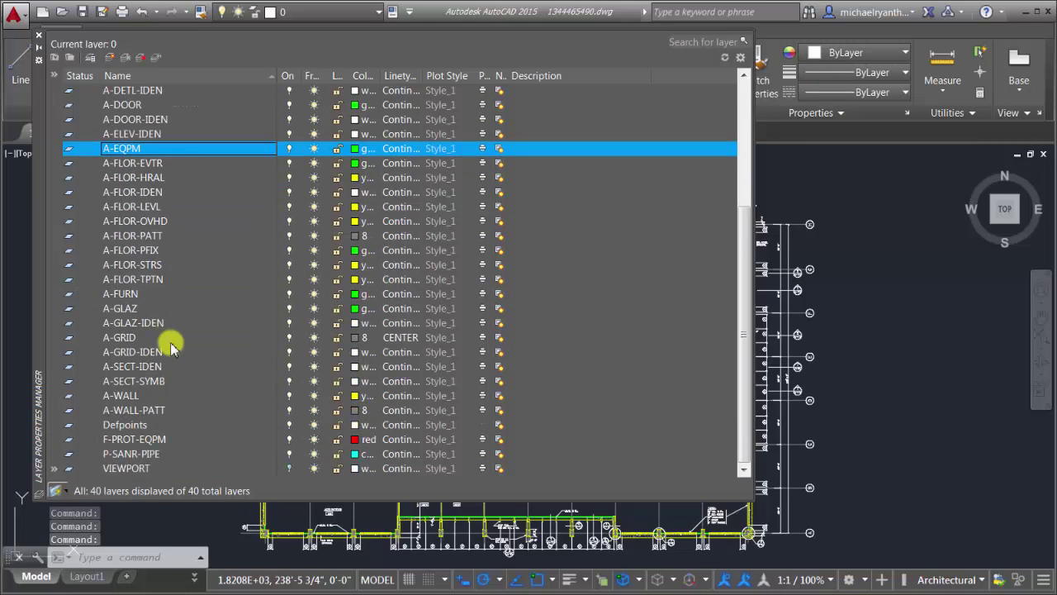
left_click(150, 395)
left_click(155, 411, "shift")
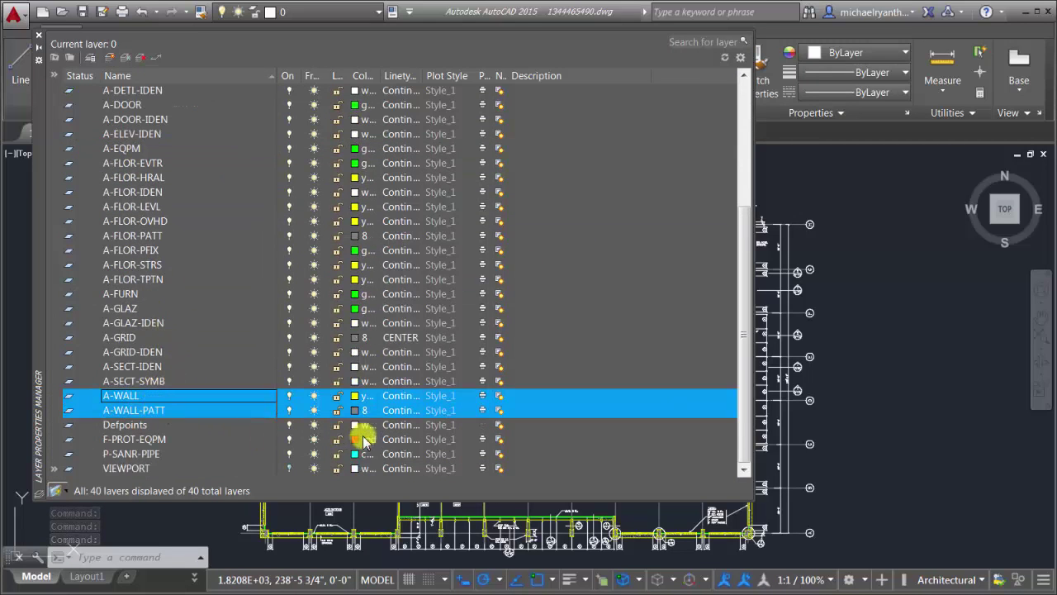
left_click(442, 395)
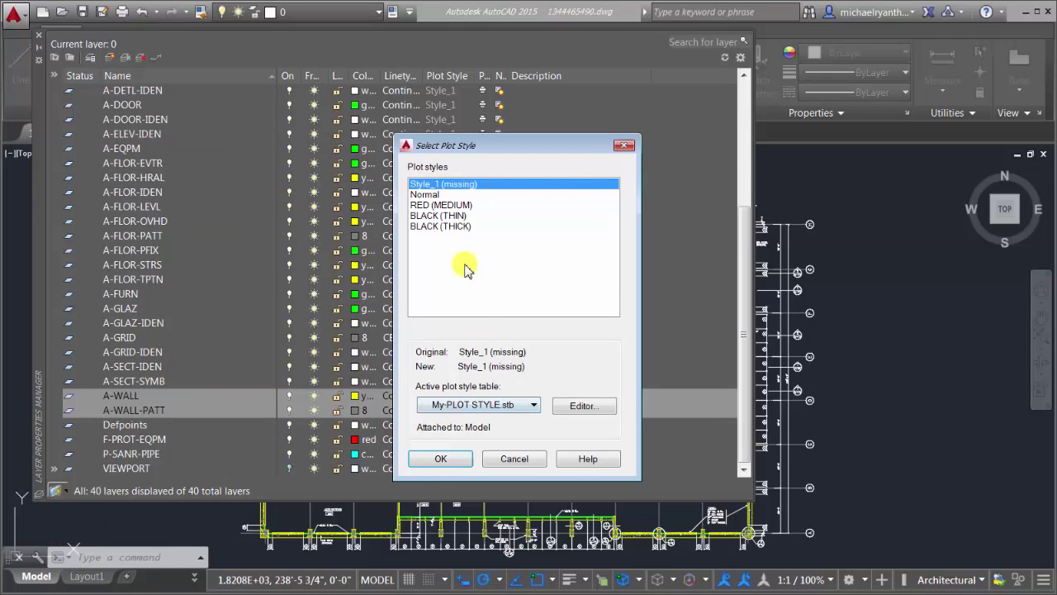
left_click(437, 226)
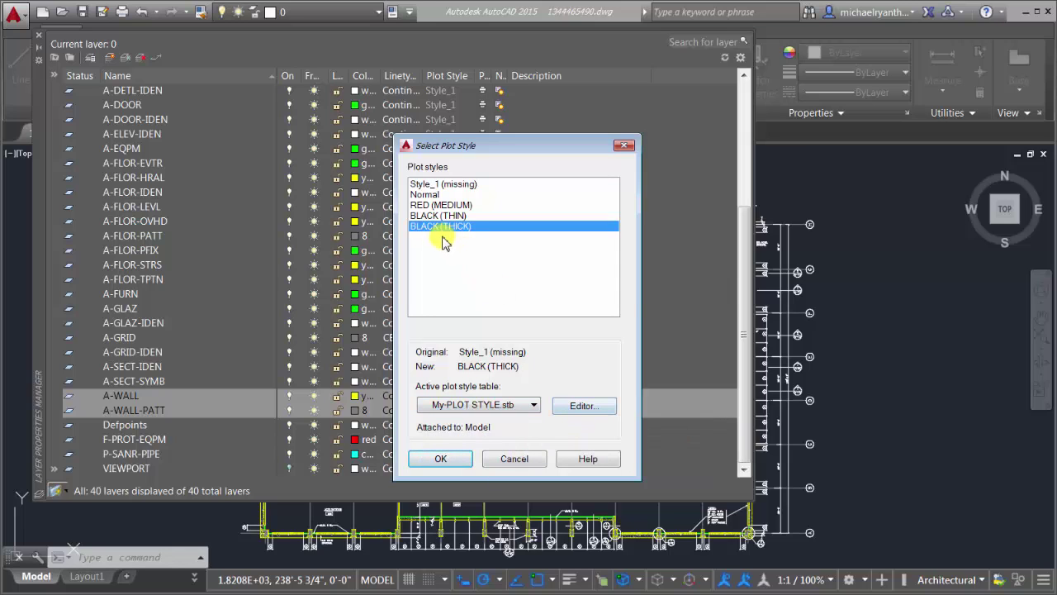
left_click(440, 459)
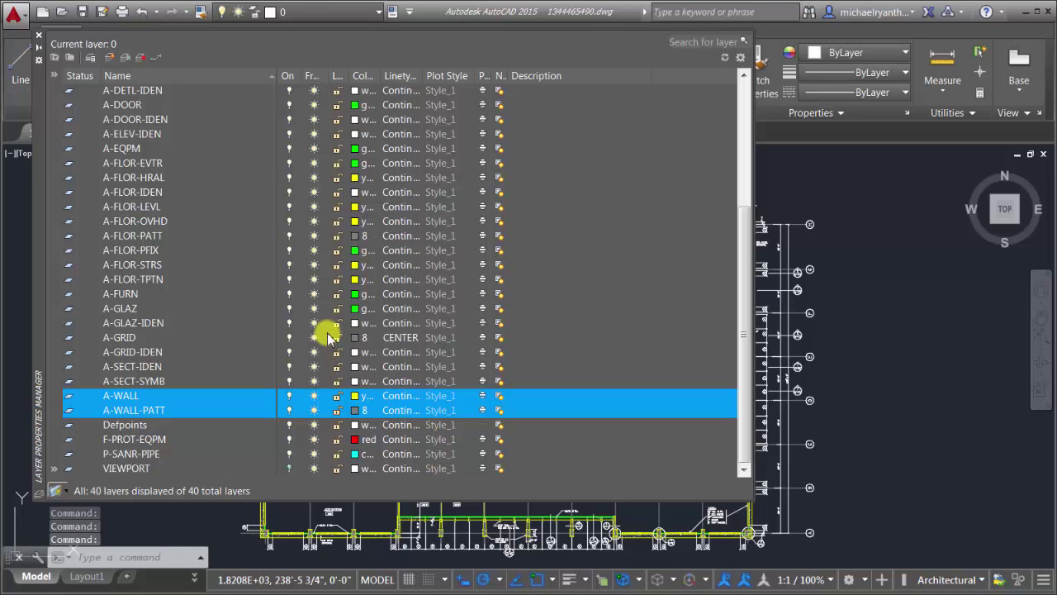
Step: Shift-select layers A-FLOR-EVTR to A-SECT-SYMB and set their plot style to BLACK (THIN)
left_click(145, 383)
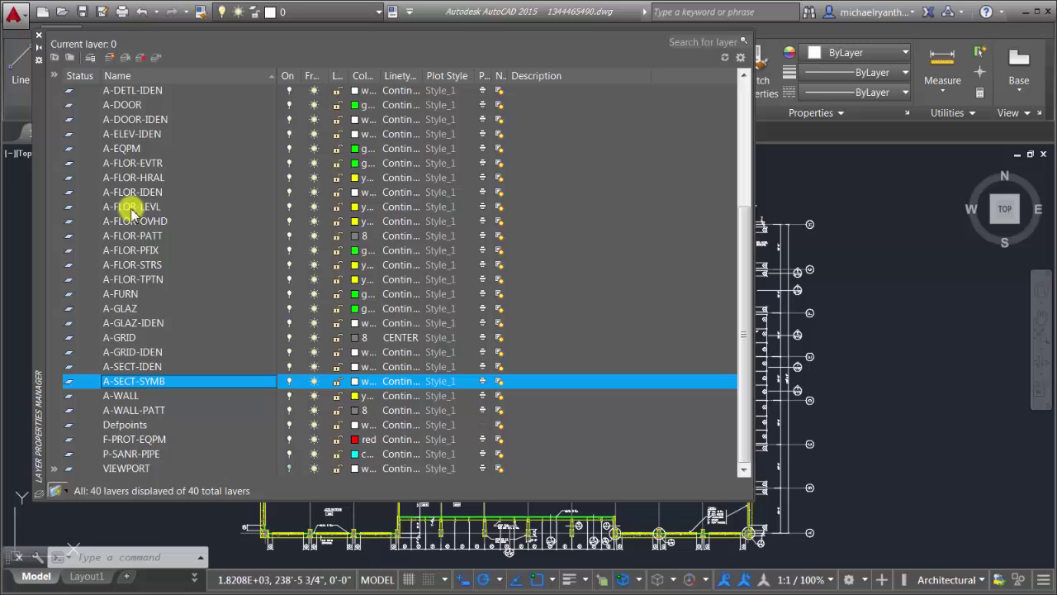
left_click(131, 163, "shift")
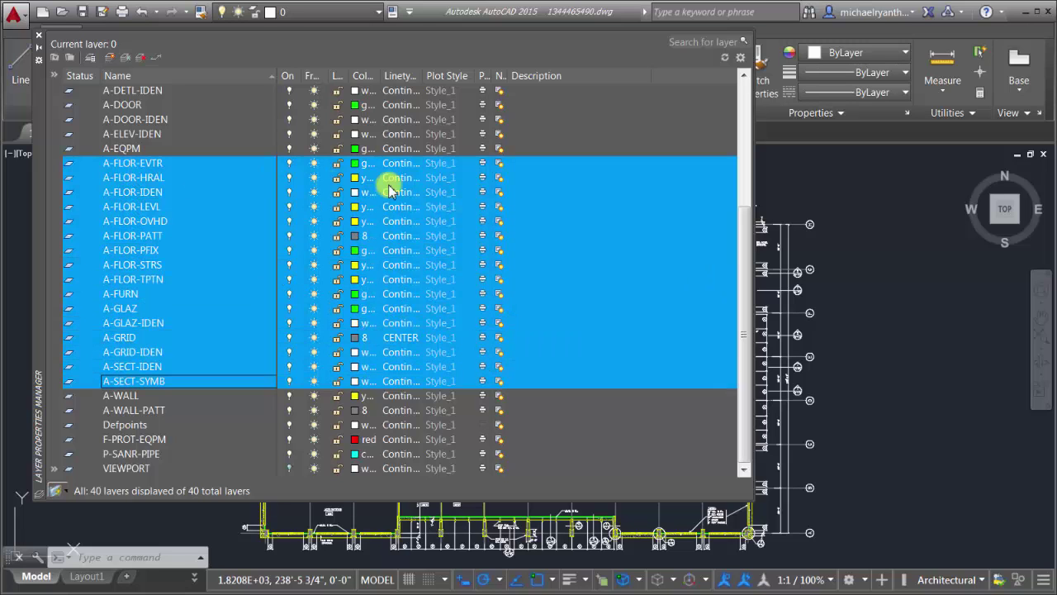
left_click(446, 162)
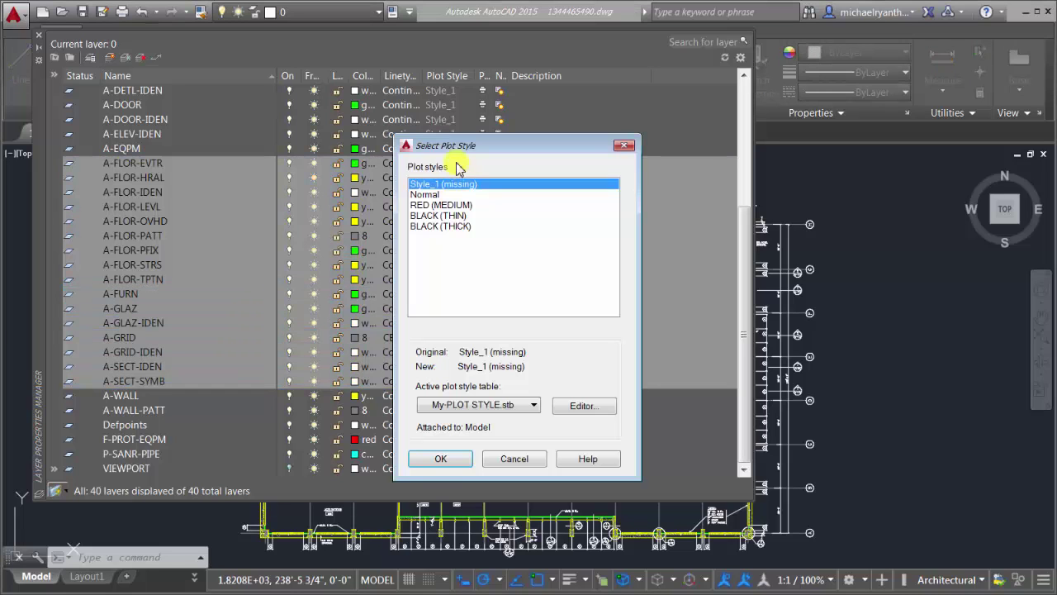
left_click(438, 216)
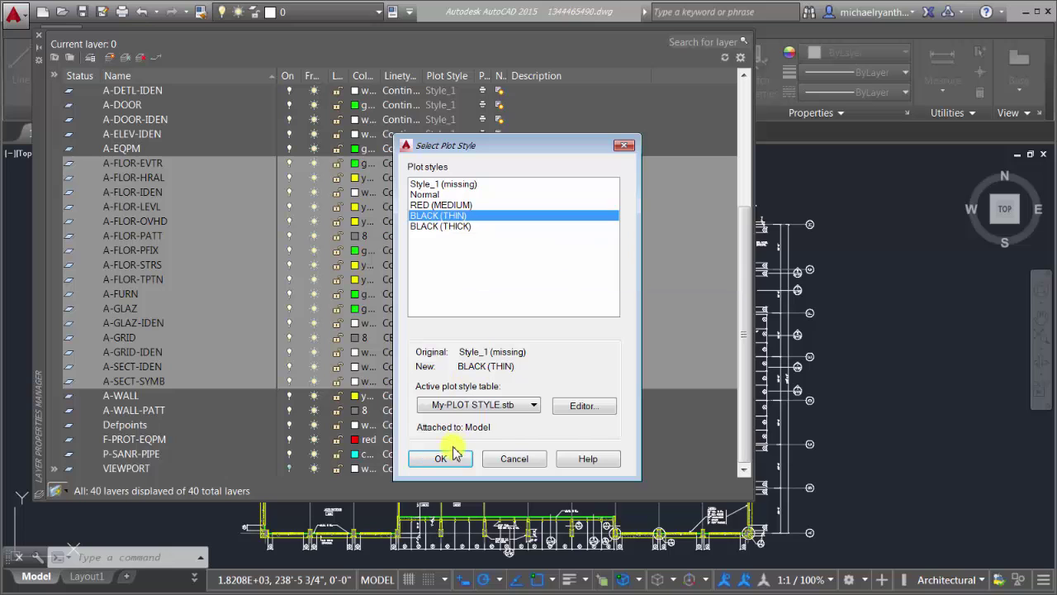
left_click(442, 460)
left_click(373, 161)
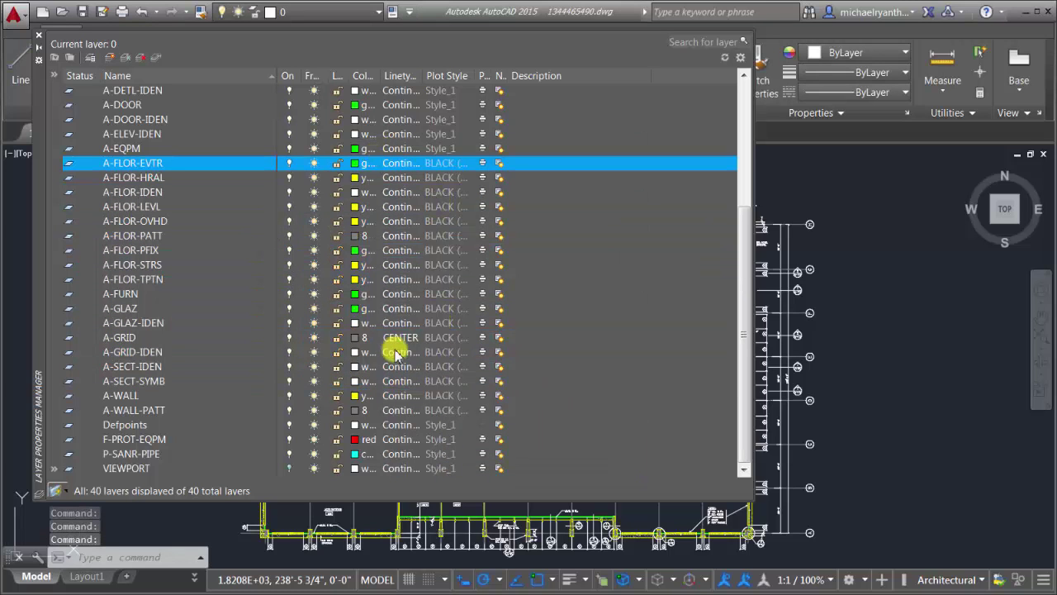
scroll(411, 343, "up", 1)
scroll(410, 345, "up", 4)
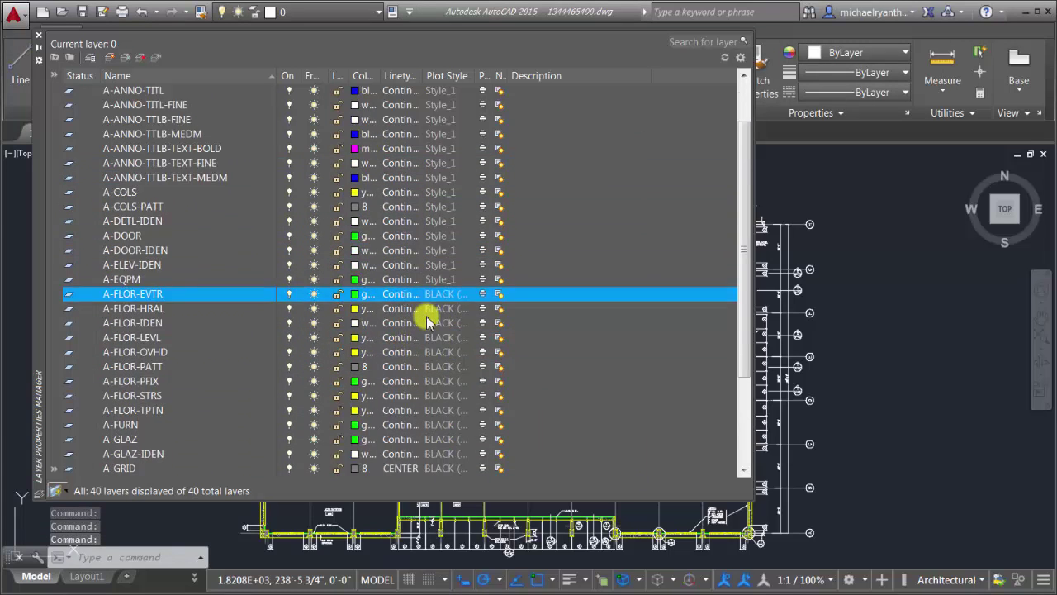
Step: Set the ten layers A-ANNO-DIMS through A-ANNO-TTLB-TEXT-MEDM to the RED (MEDIUM) plot style
left_click(162, 106)
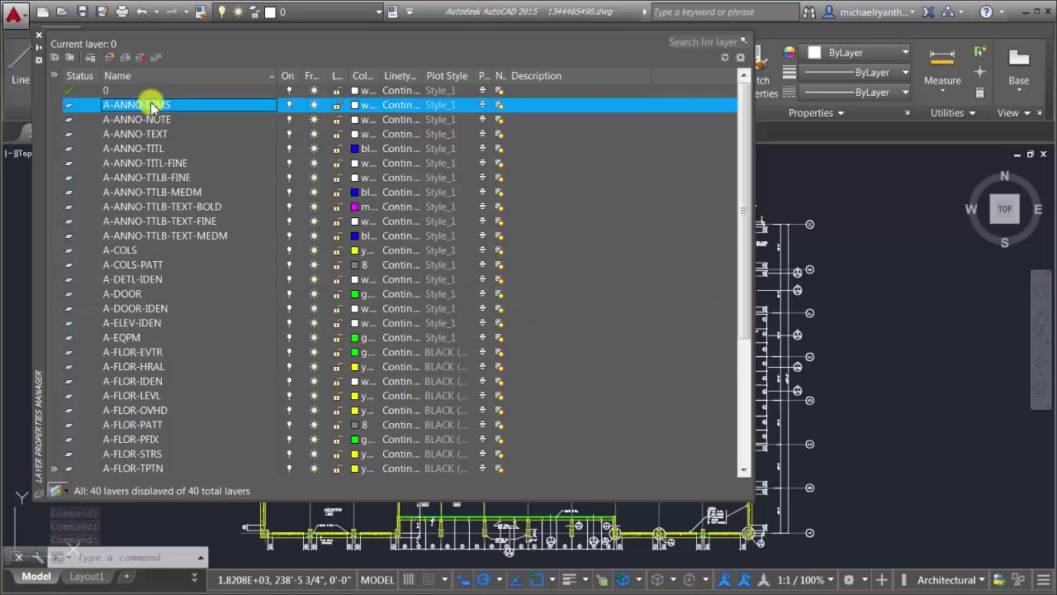
left_click(172, 237, "shift")
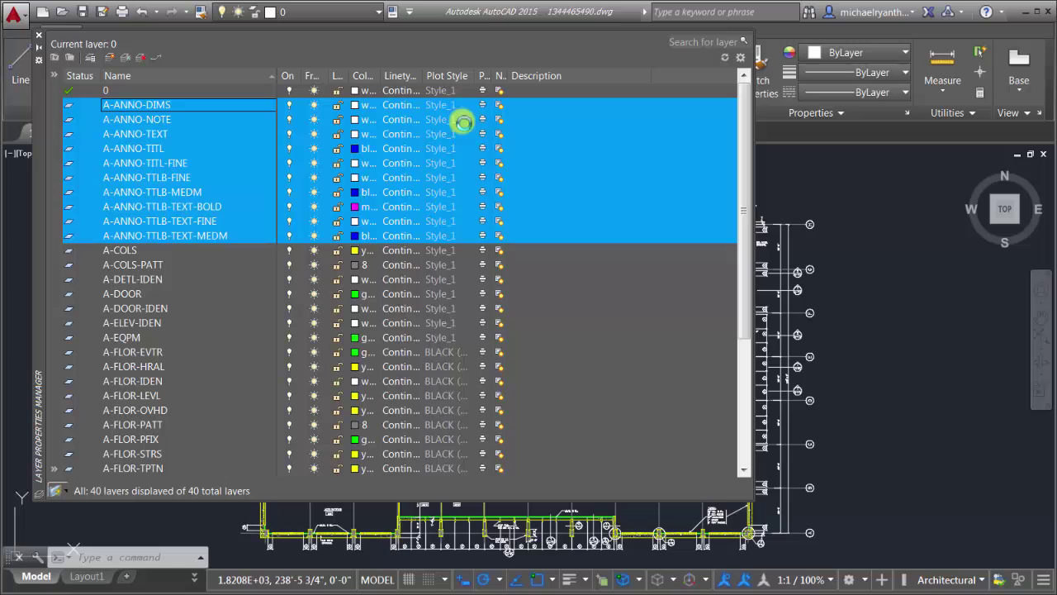
left_click(462, 123)
left_click(444, 204)
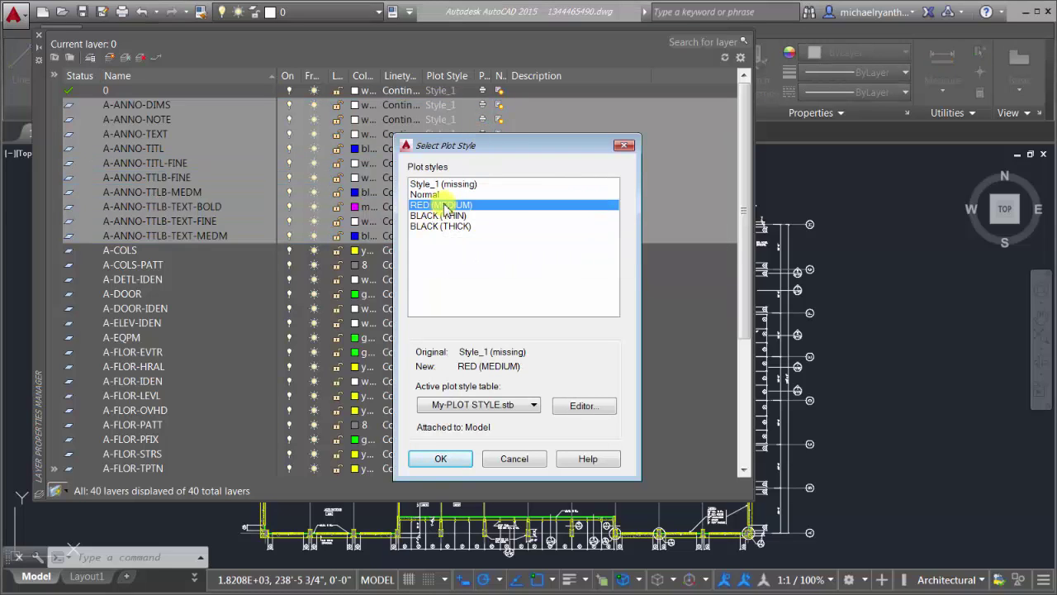
left_click(440, 459)
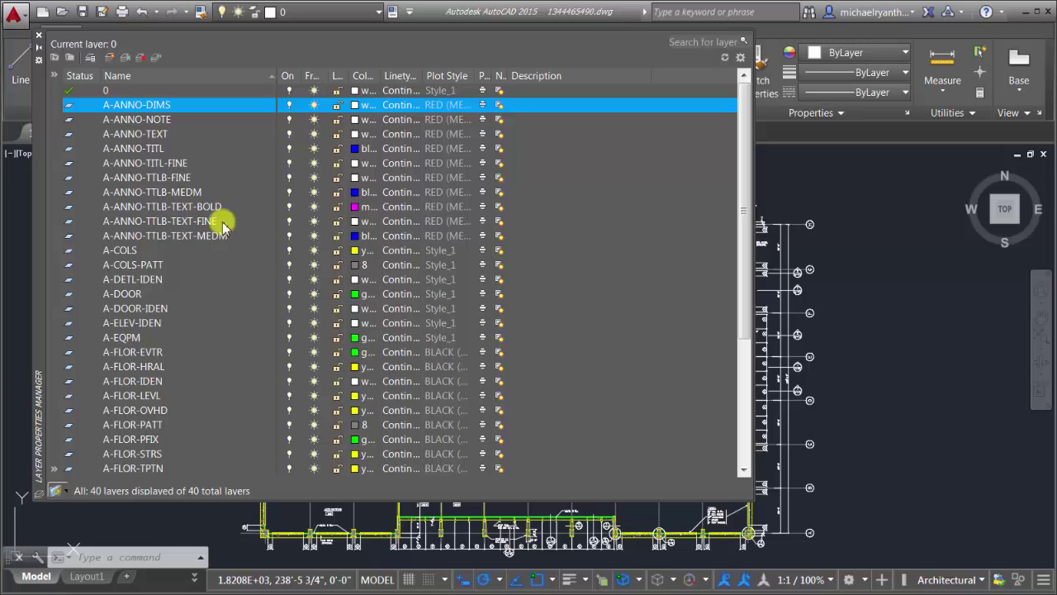
Step: Close the layer list and start a model-space plot using DWF6 ePlot.pc3
left_click(39, 39)
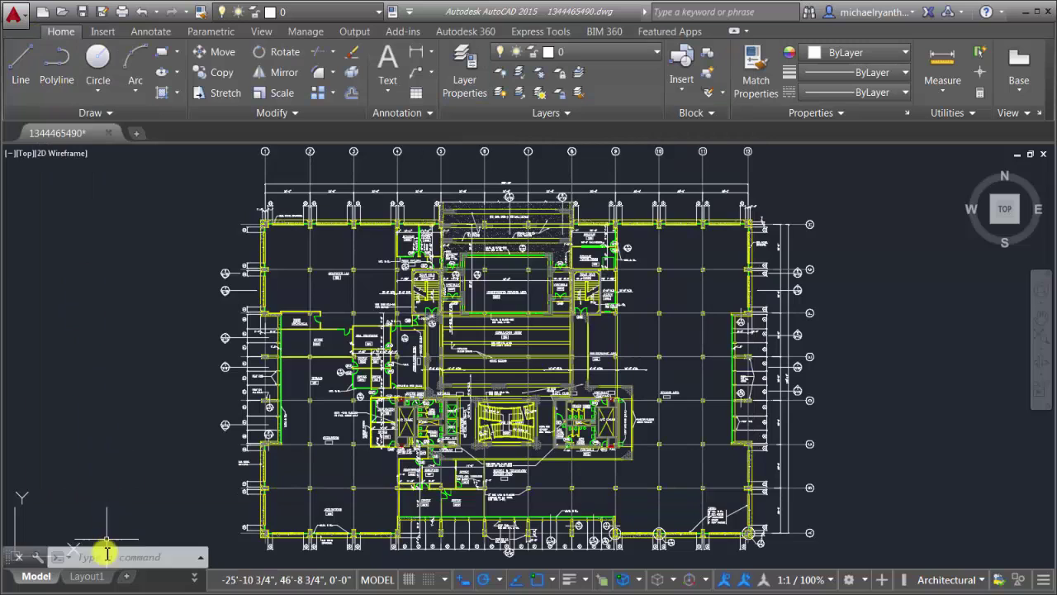
right_click(46, 581)
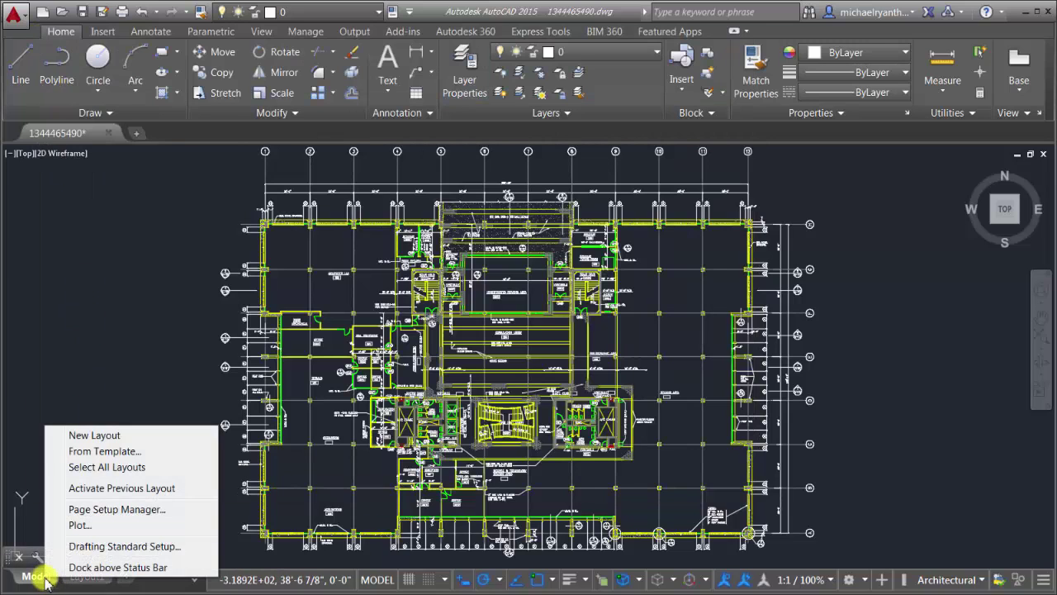
left_click(91, 527)
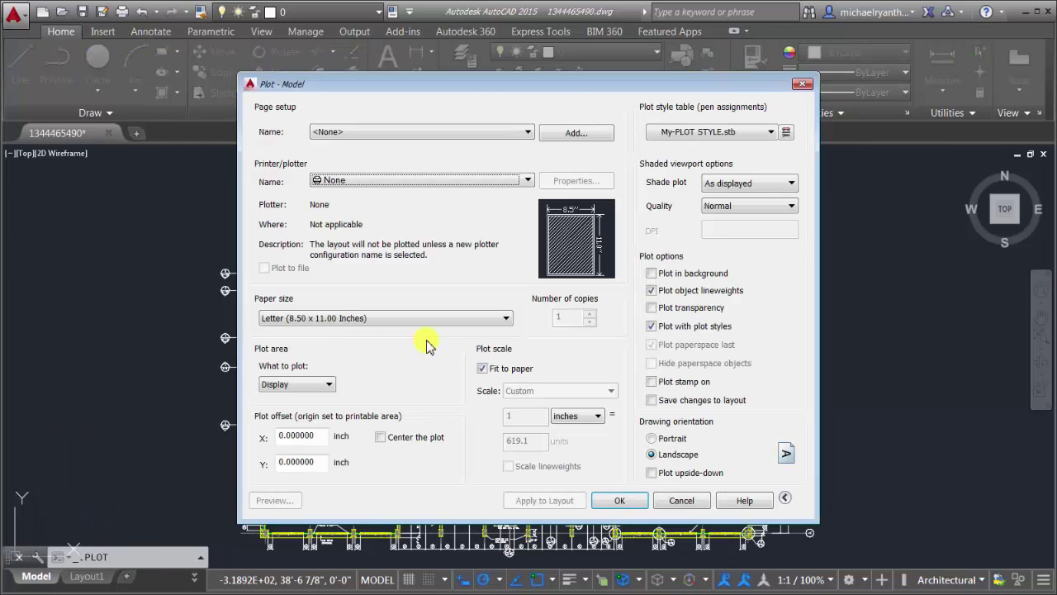
left_click(422, 181)
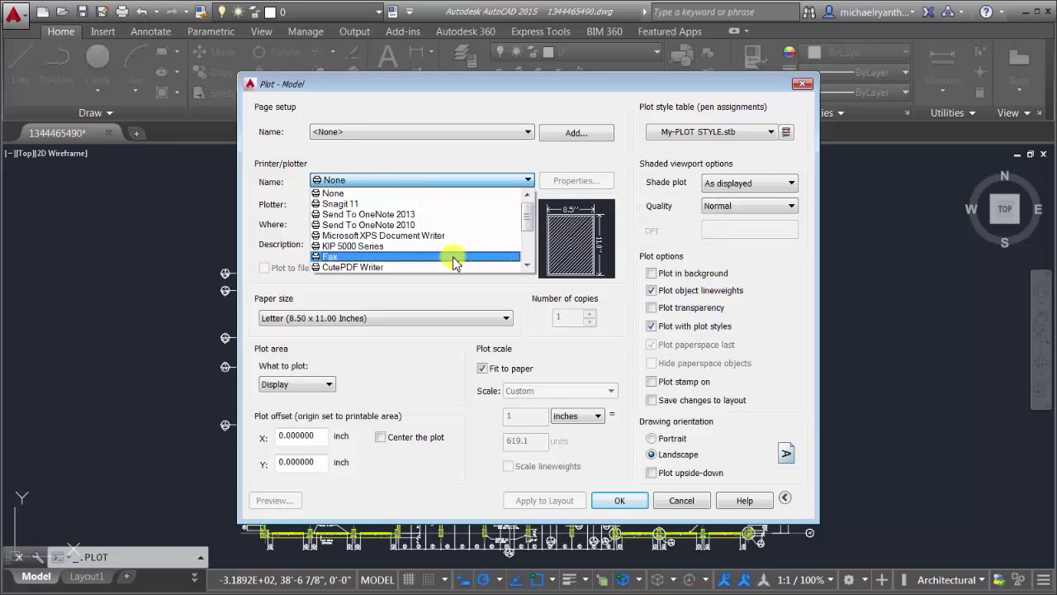
scroll(453, 263, "down", 1)
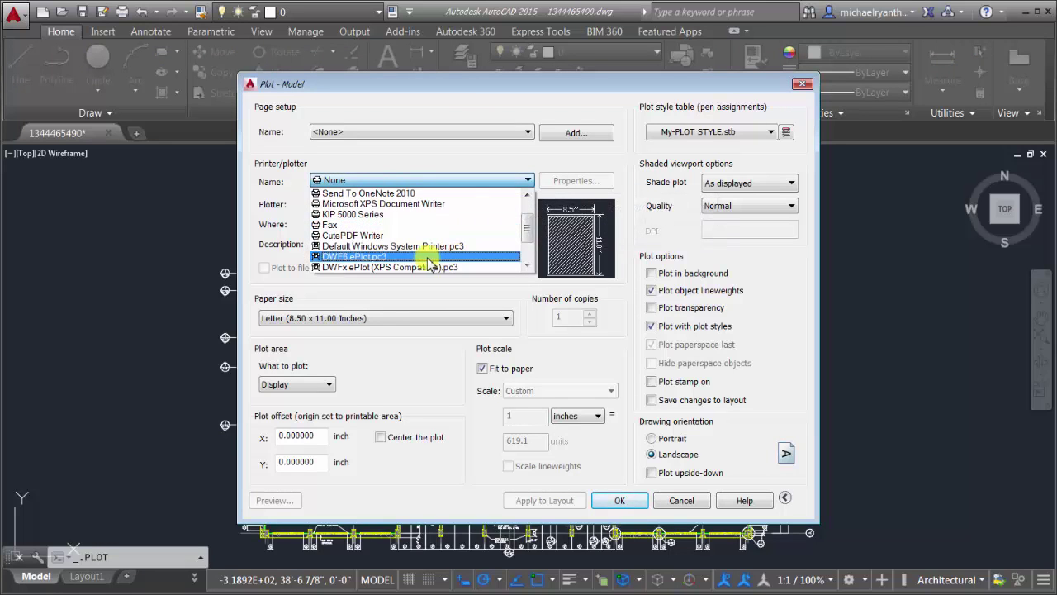
left_click(417, 256)
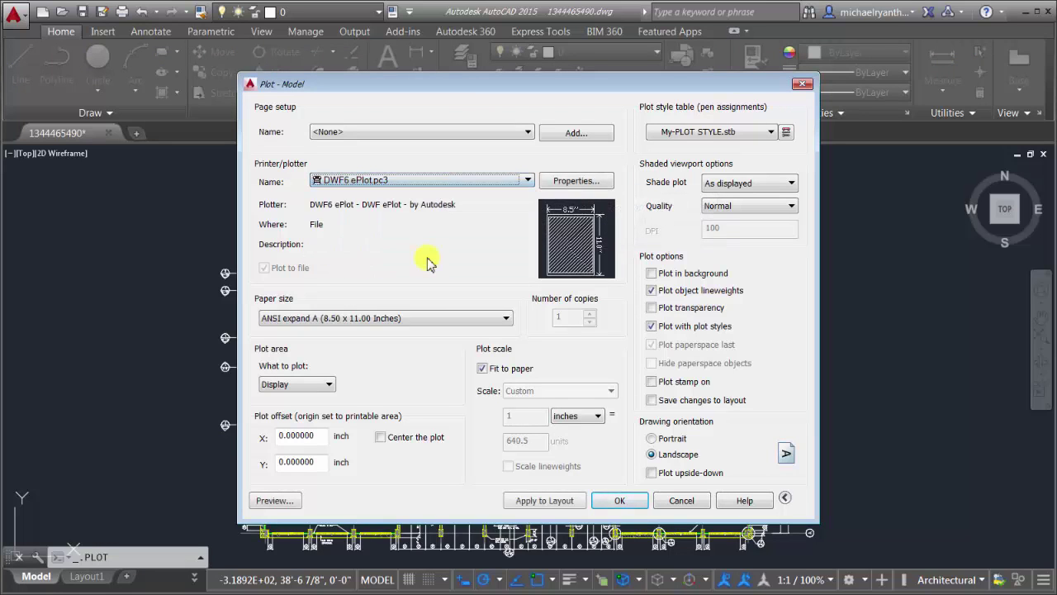
Step: Plot the drawing extents centred on the paper and preview the result
left_click(320, 388)
left_click(285, 406)
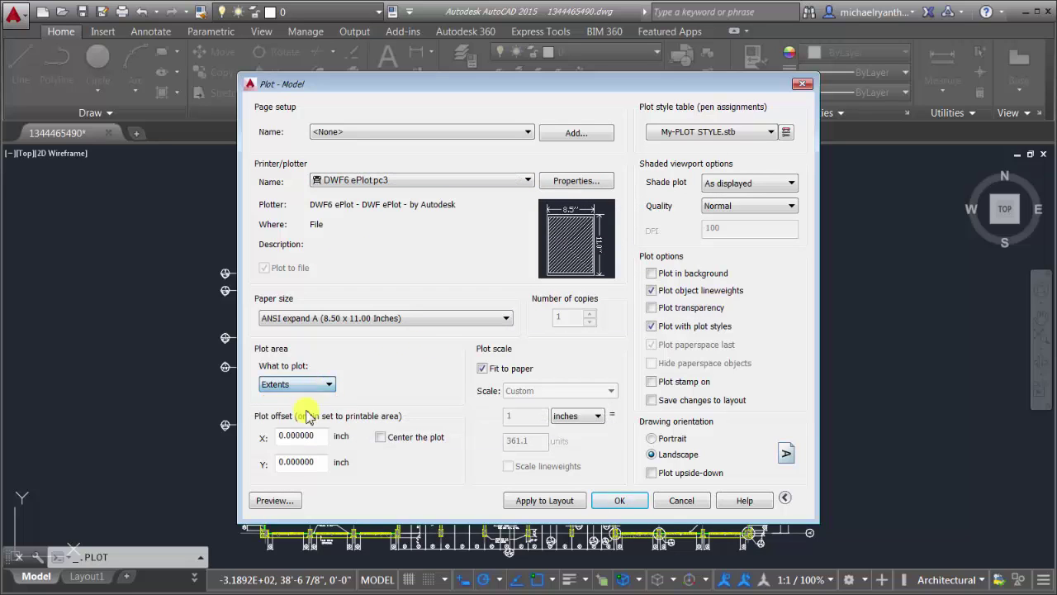
left_click(401, 444)
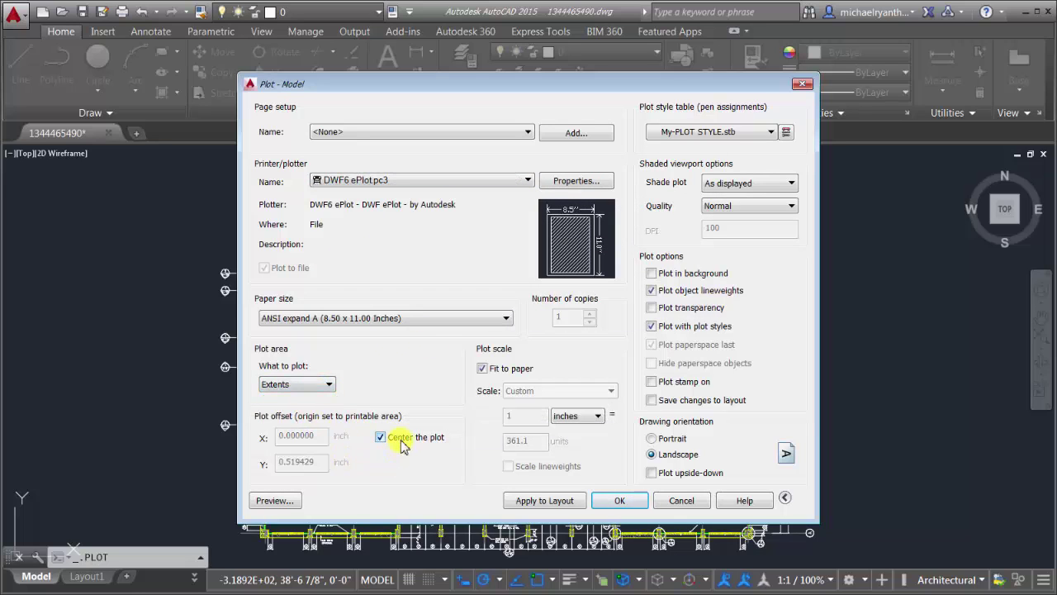
left_click(275, 501)
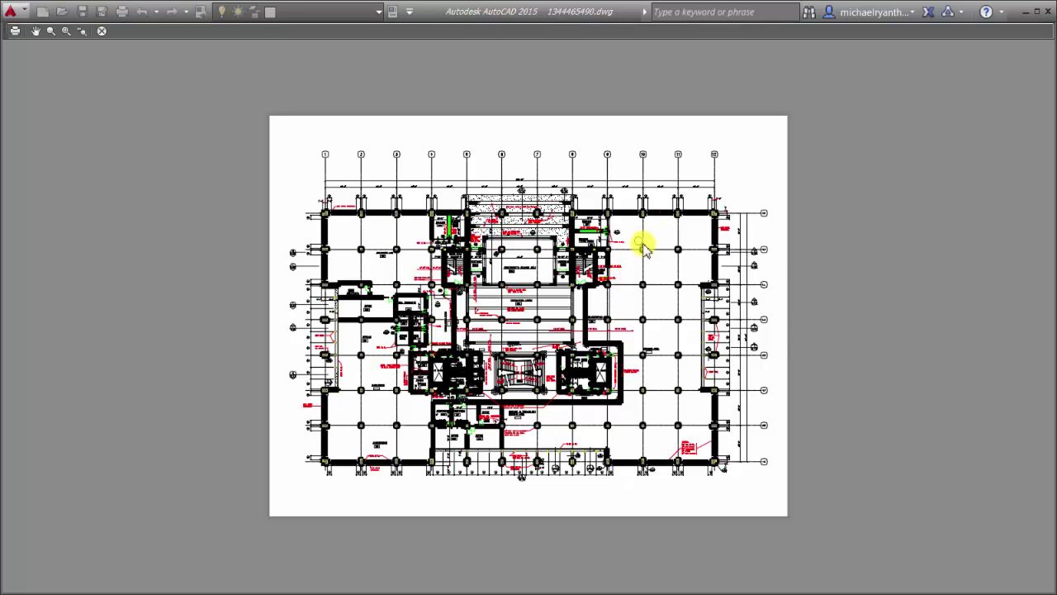
scroll(642, 211, "up", 6)
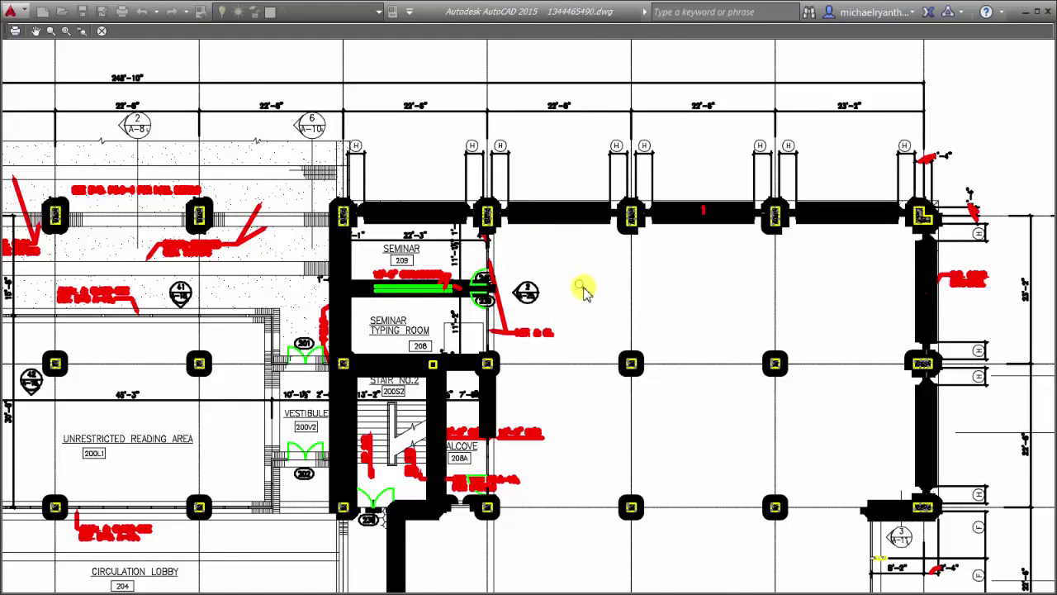
scroll(582, 289, "down", 2)
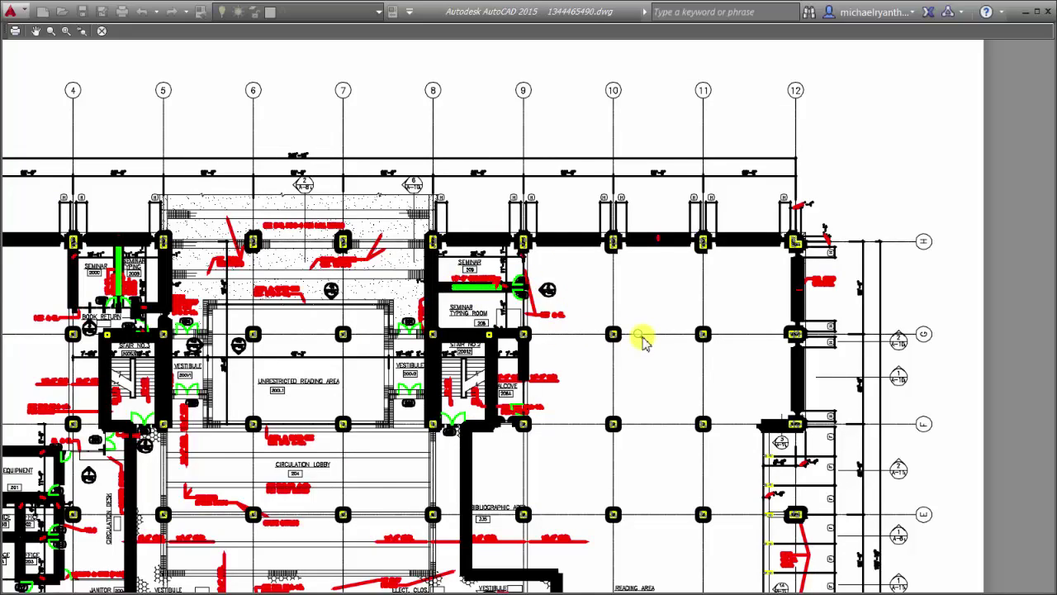
scroll(643, 338, "down", 2)
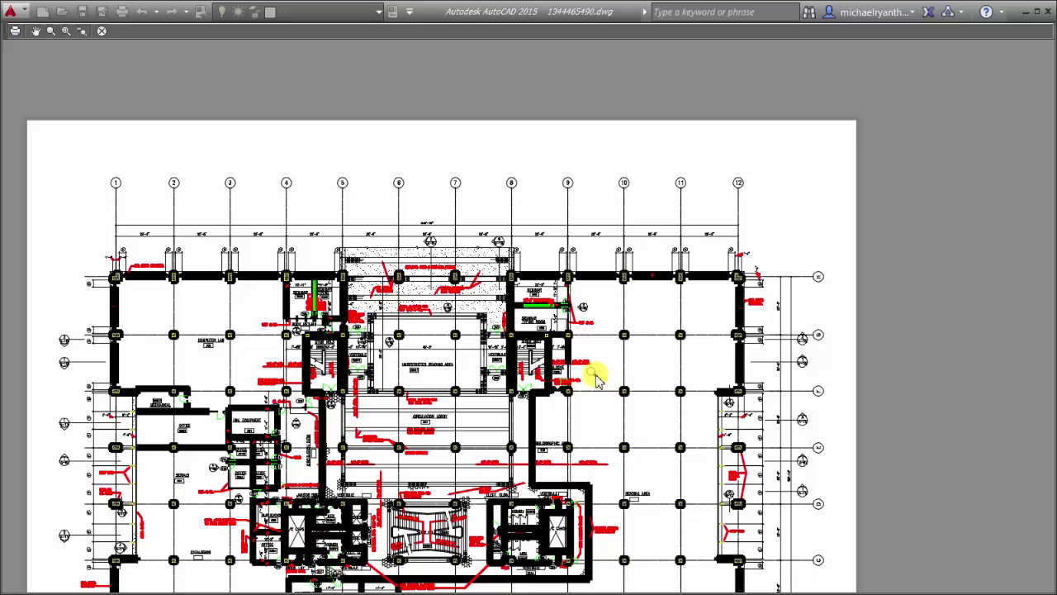
scroll(328, 324, "up", 2)
scroll(328, 323, "up", 2)
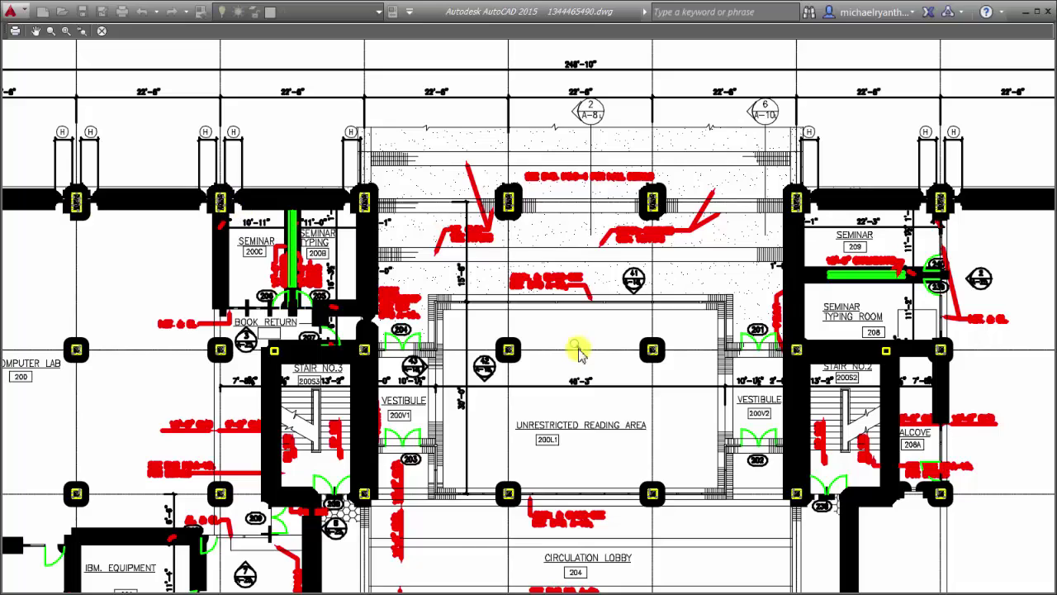
scroll(575, 347, "down", 6)
middle_click_drag(578, 335, 509, 231)
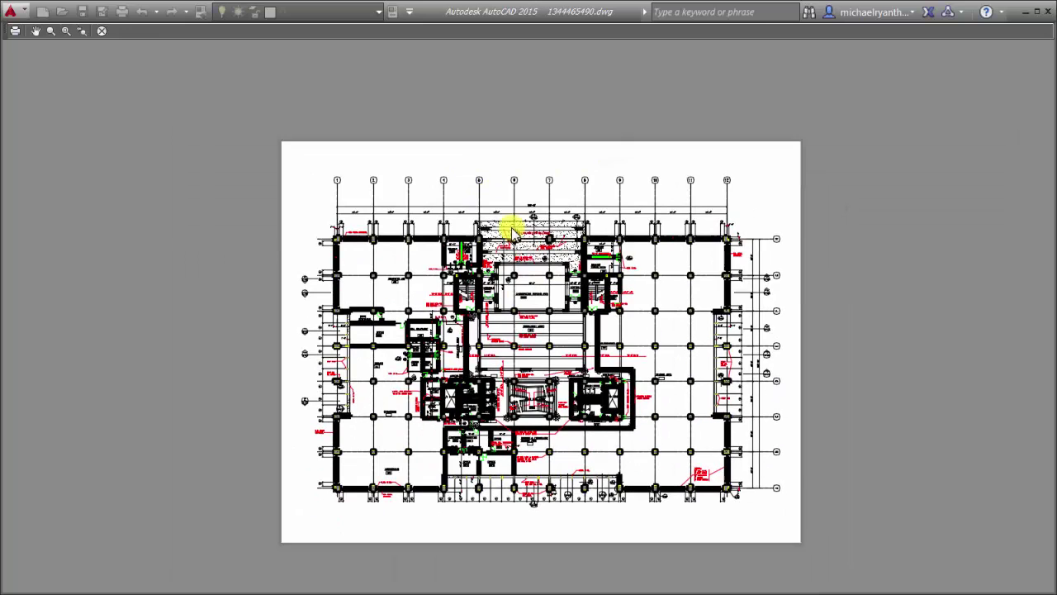
Step: Close the preview, accept the plot settings, and switch the A-ANNO layers to BLACK (THIN)
left_click(102, 31)
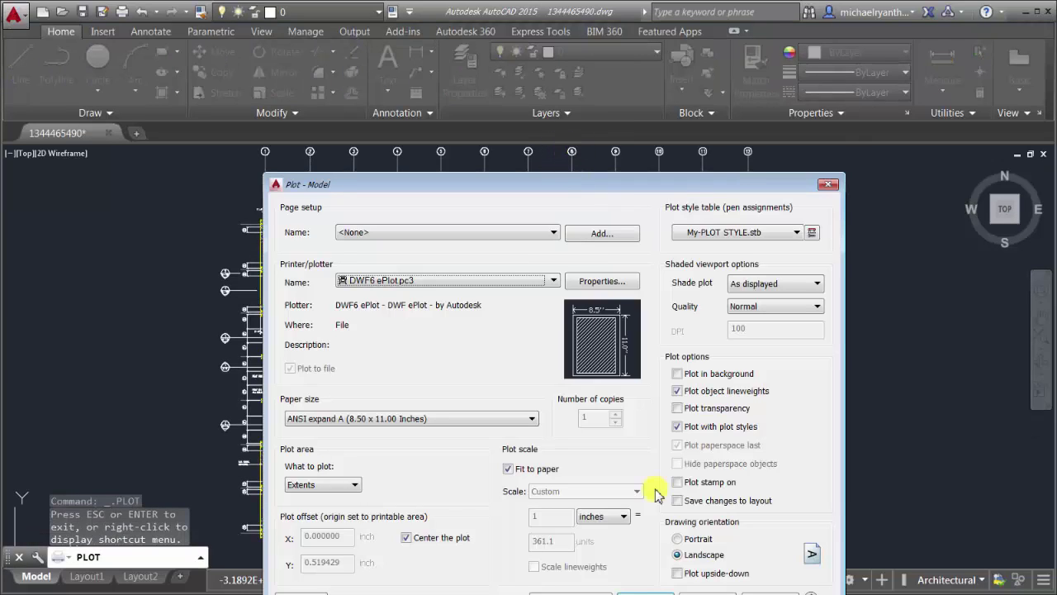
left_click(646, 593)
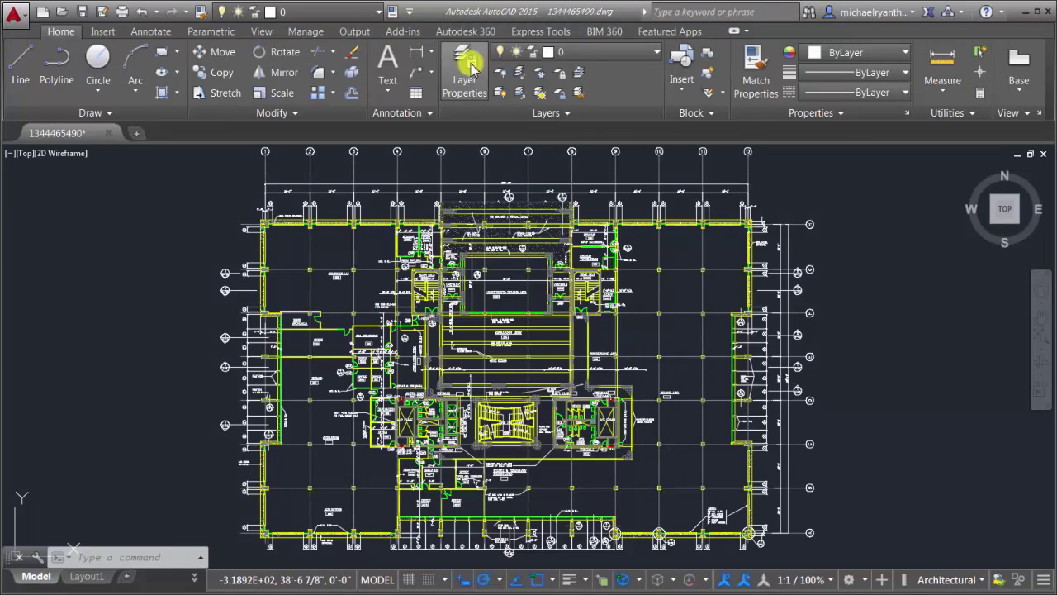
left_click(465, 63)
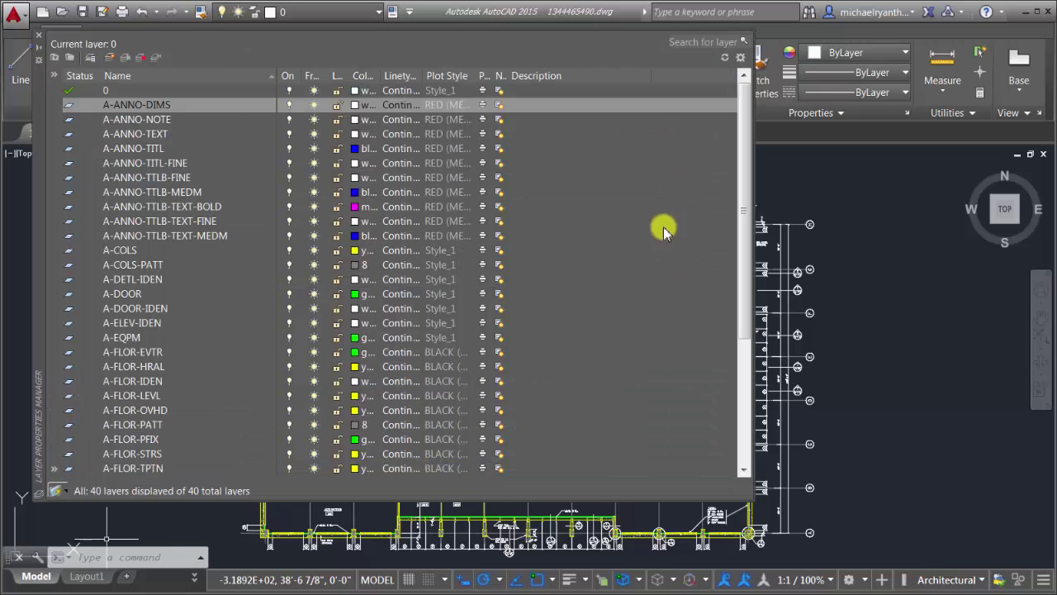
left_click(165, 236, "shift")
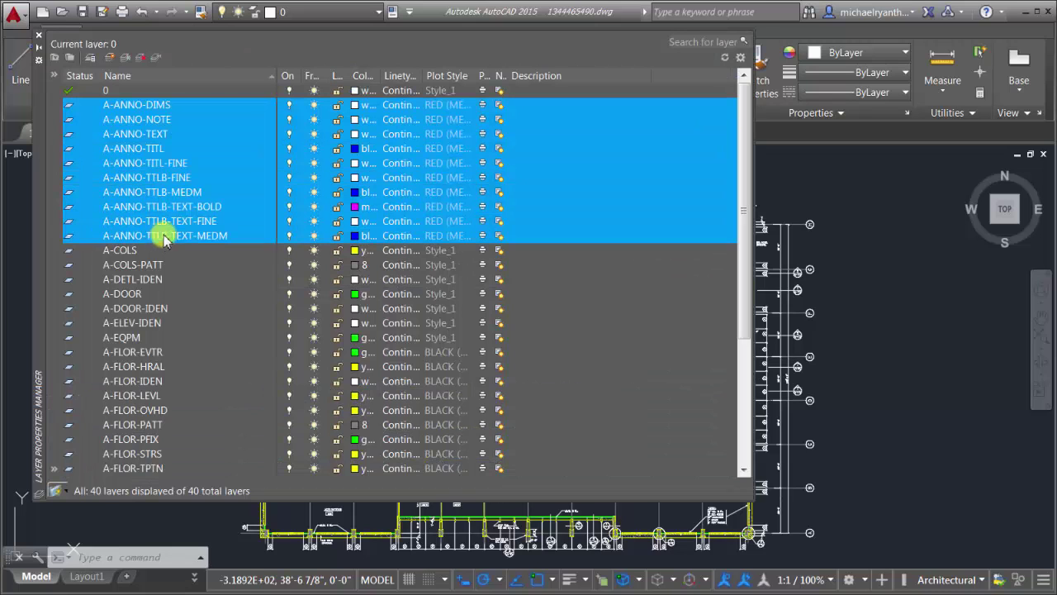
left_click(459, 108)
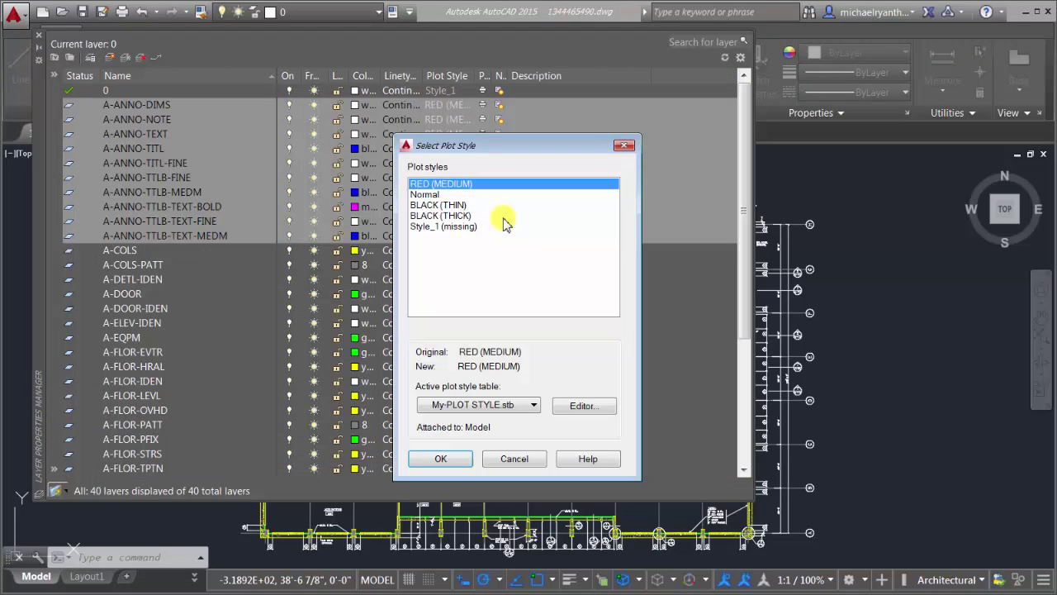
left_click(446, 204)
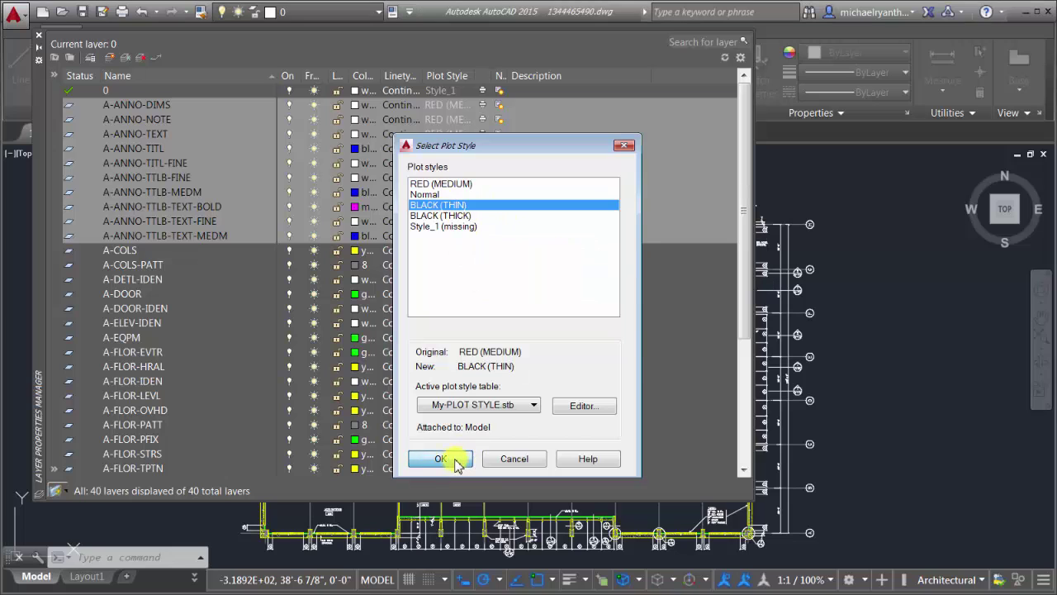
left_click(450, 460)
Step: Set layers A-COLS through A-EQPM to RED (MEDIUM) and close the layer list
left_click(446, 250)
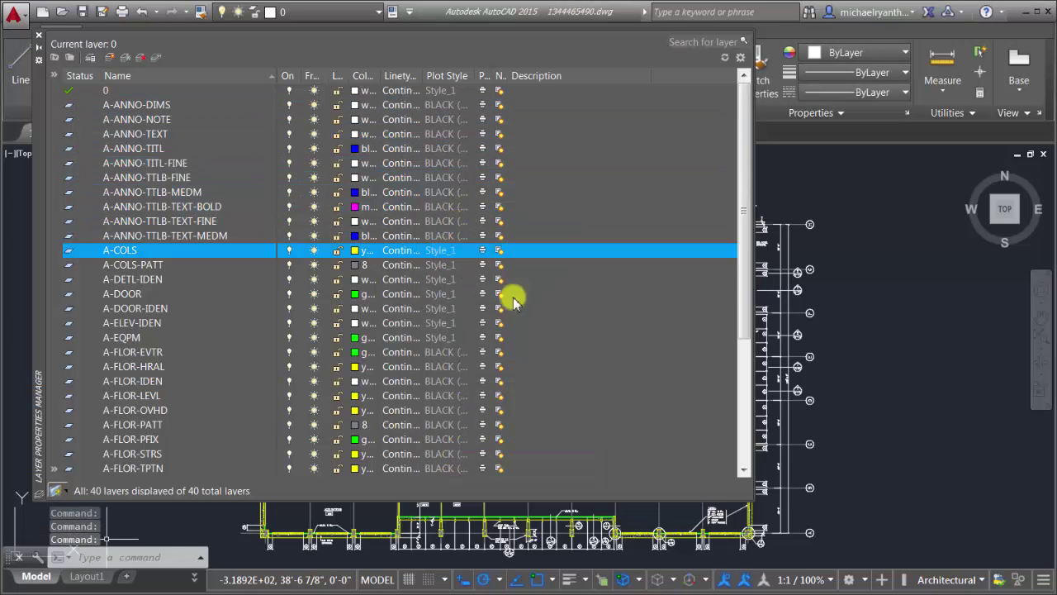
left_click(541, 459)
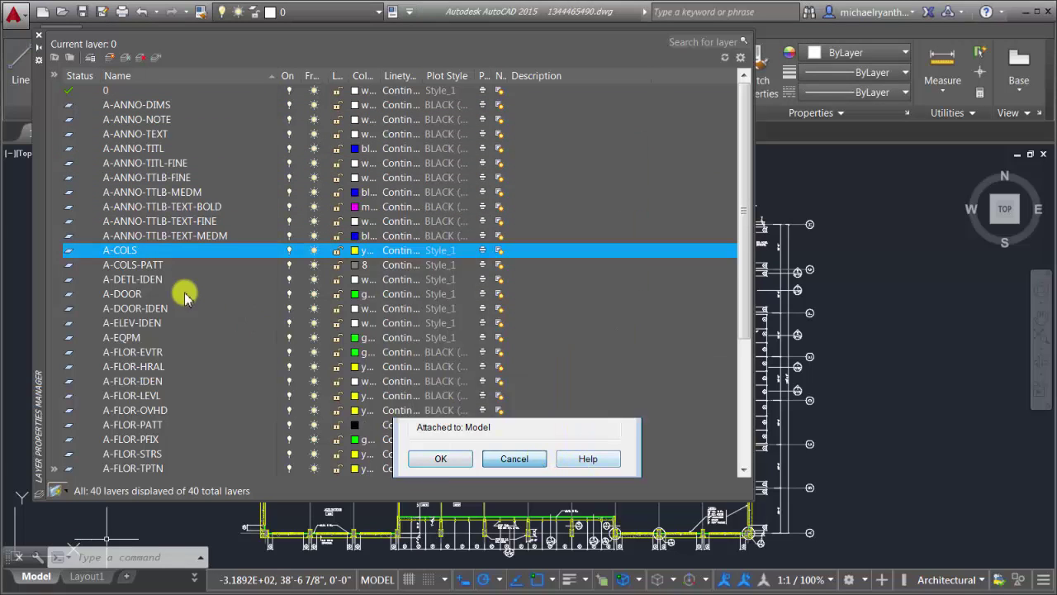
scroll(154, 259, "down", 4)
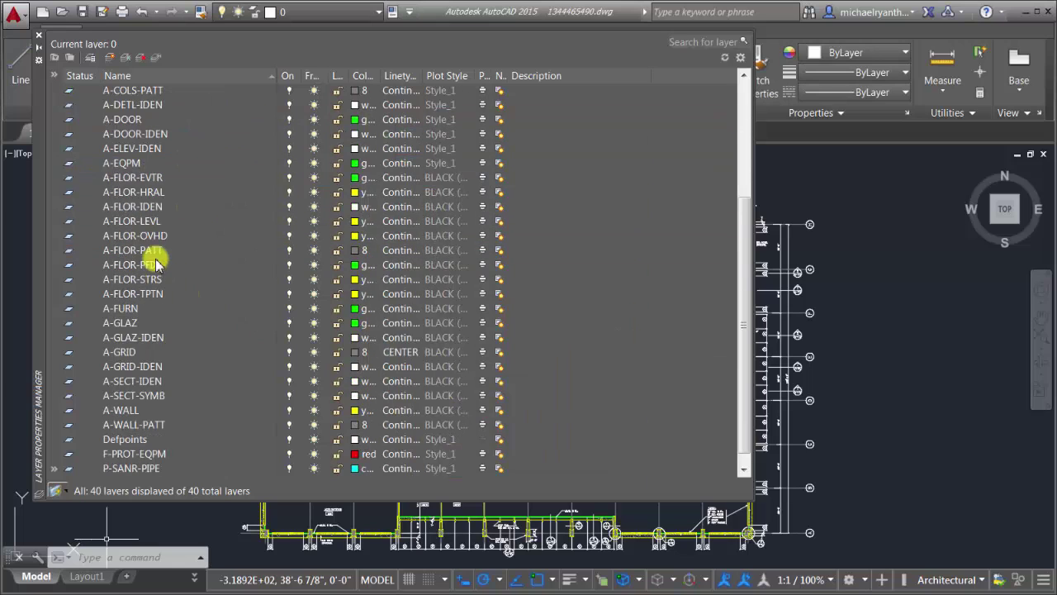
scroll(180, 428, "up", 4)
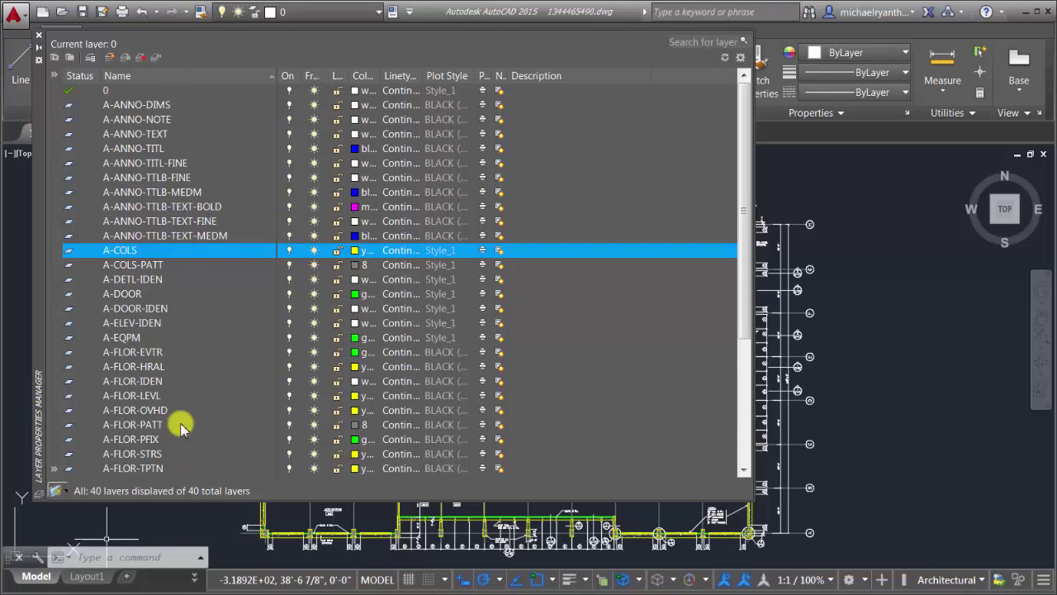
left_click(142, 339, "shift")
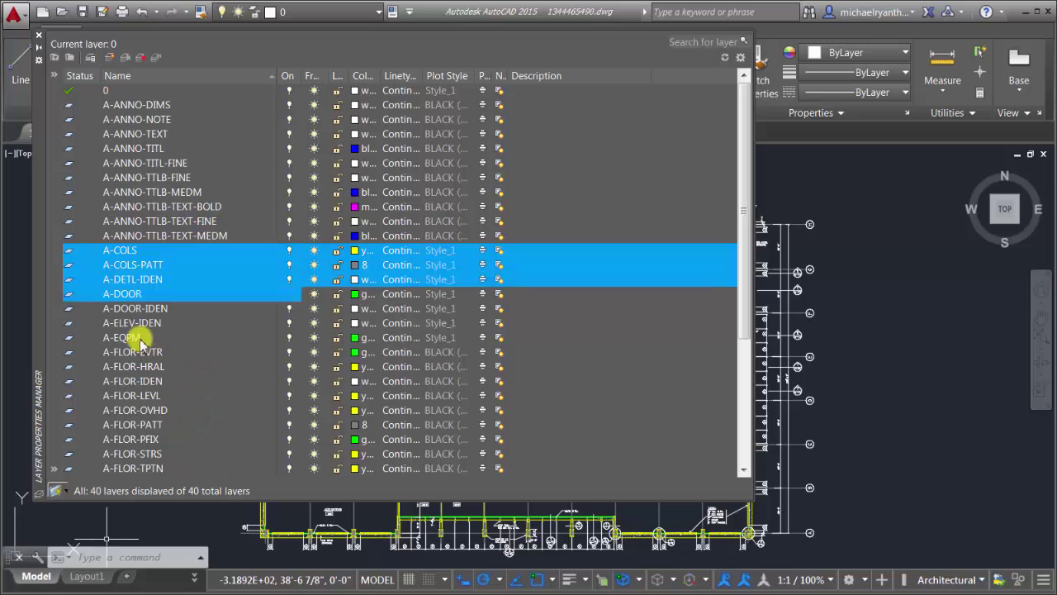
left_click(467, 250)
left_click(462, 204)
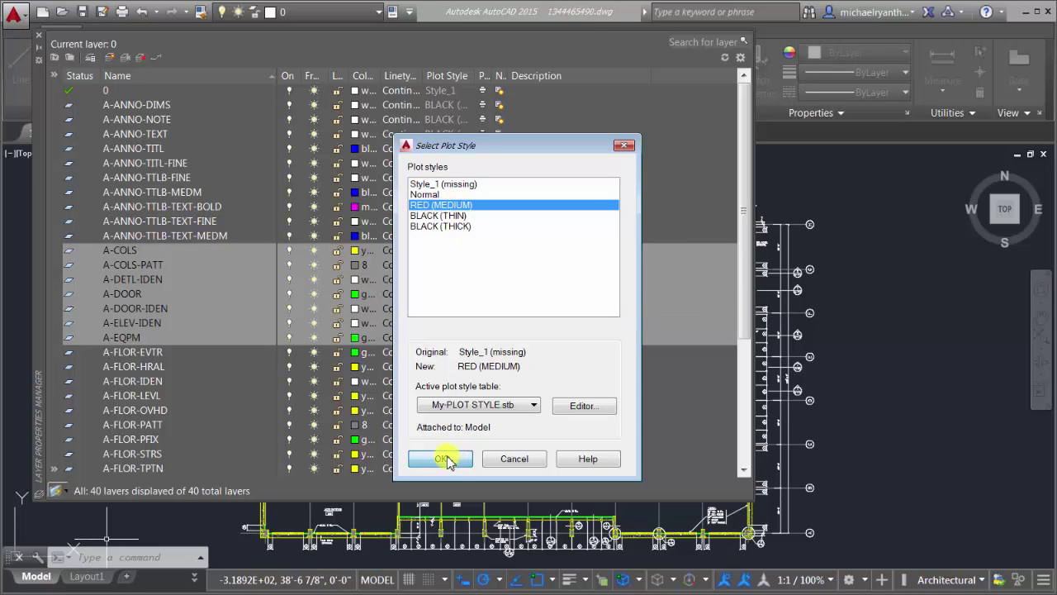
left_click(442, 458)
left_click_drag(741, 279, 732, 420)
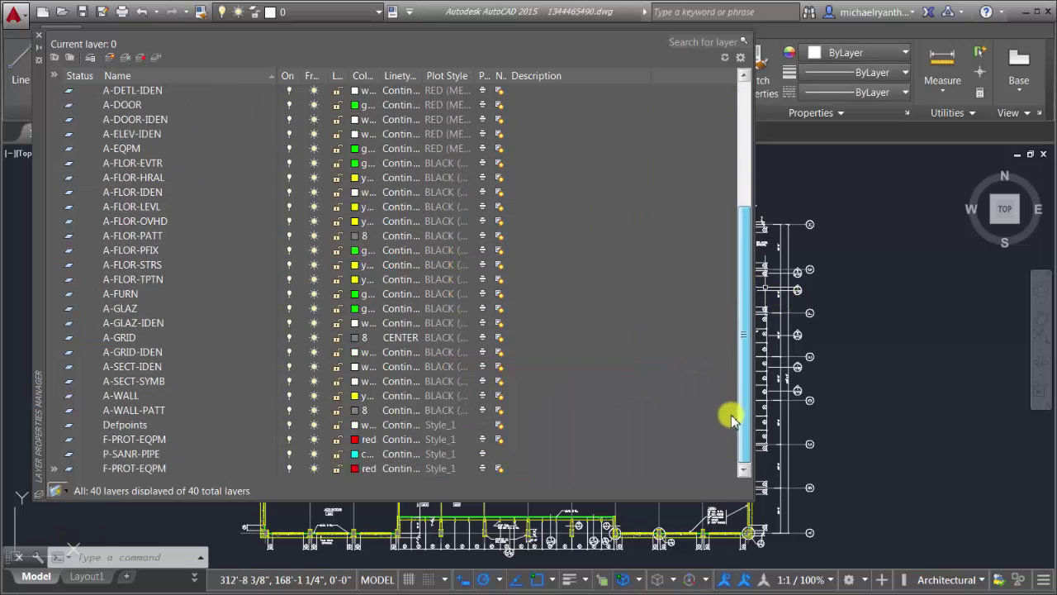
left_click(39, 36)
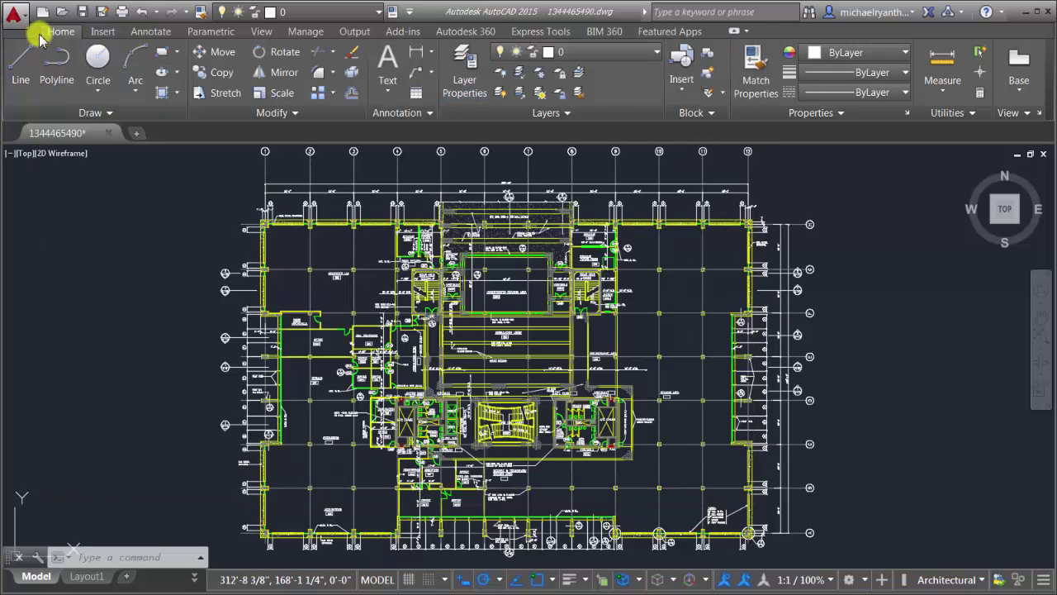
Step: Preview the model-space plot again and zoom in to check the red columns and black walls
right_click(35, 576)
left_click(75, 530)
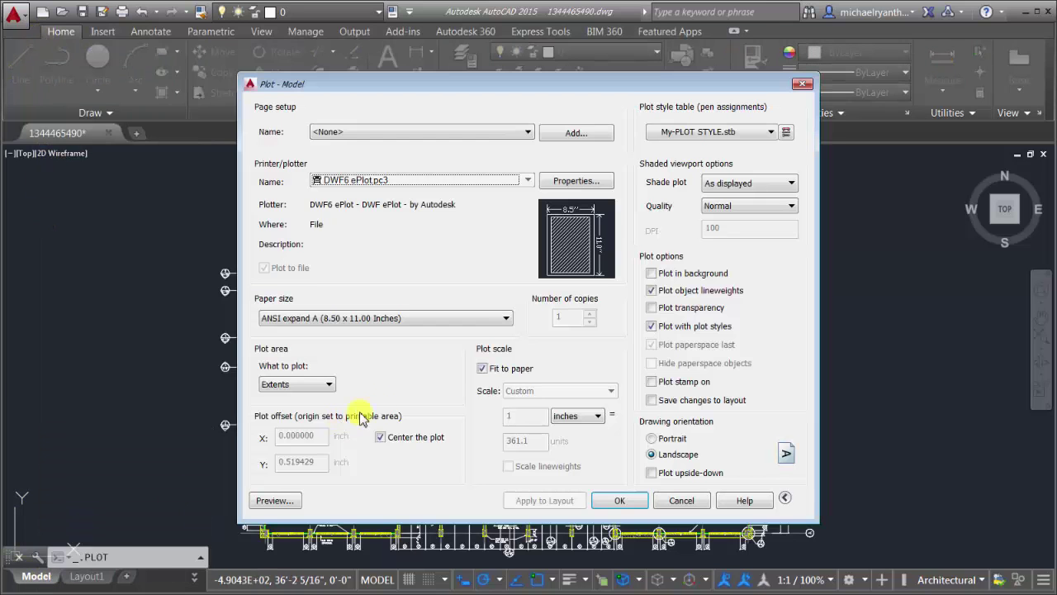
left_click(274, 500)
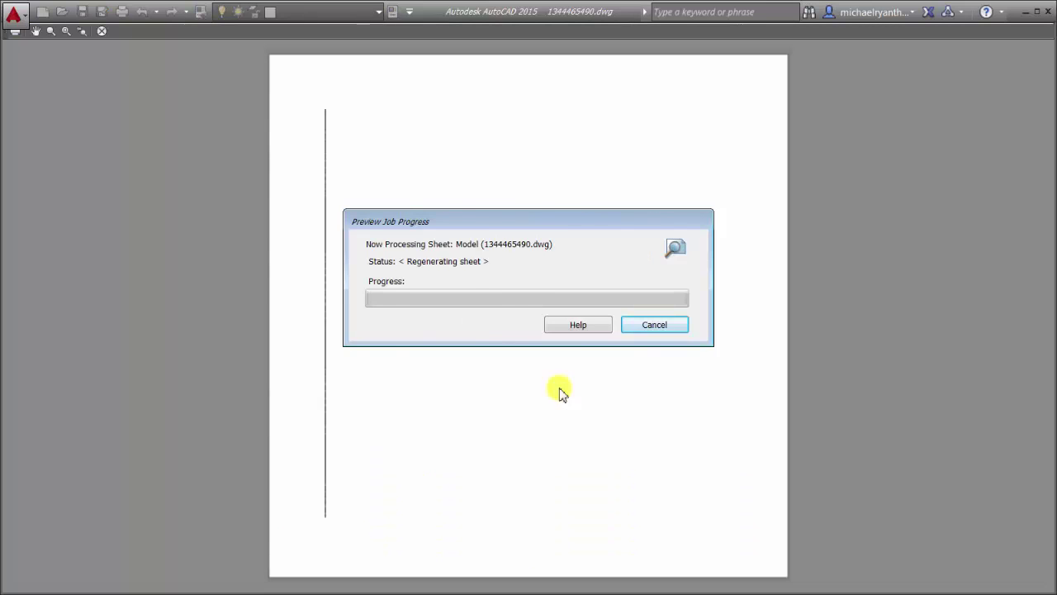
scroll(524, 208, "up", 2)
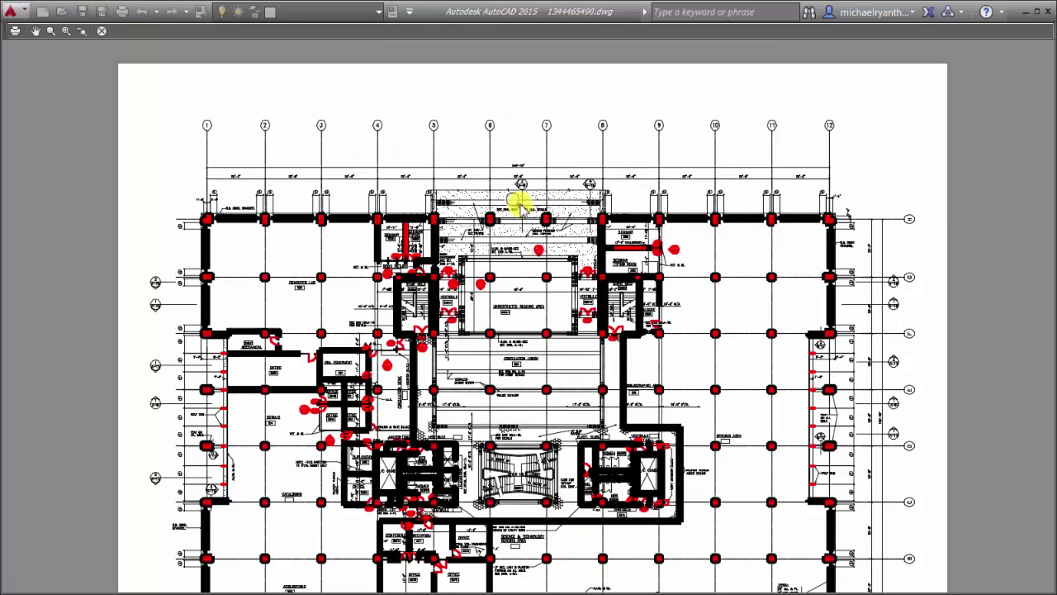
scroll(520, 207, "up", 2)
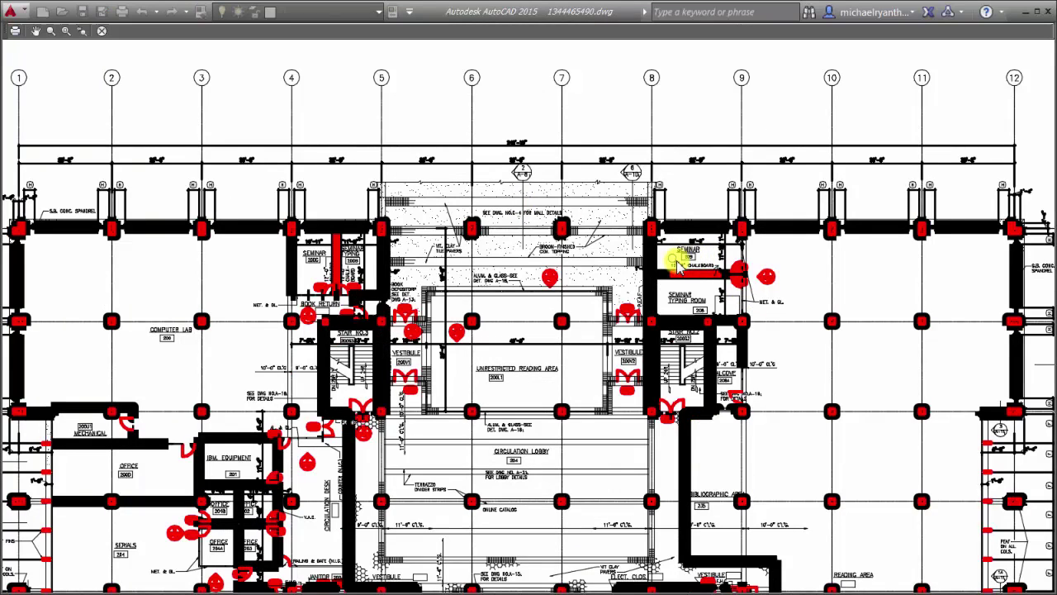